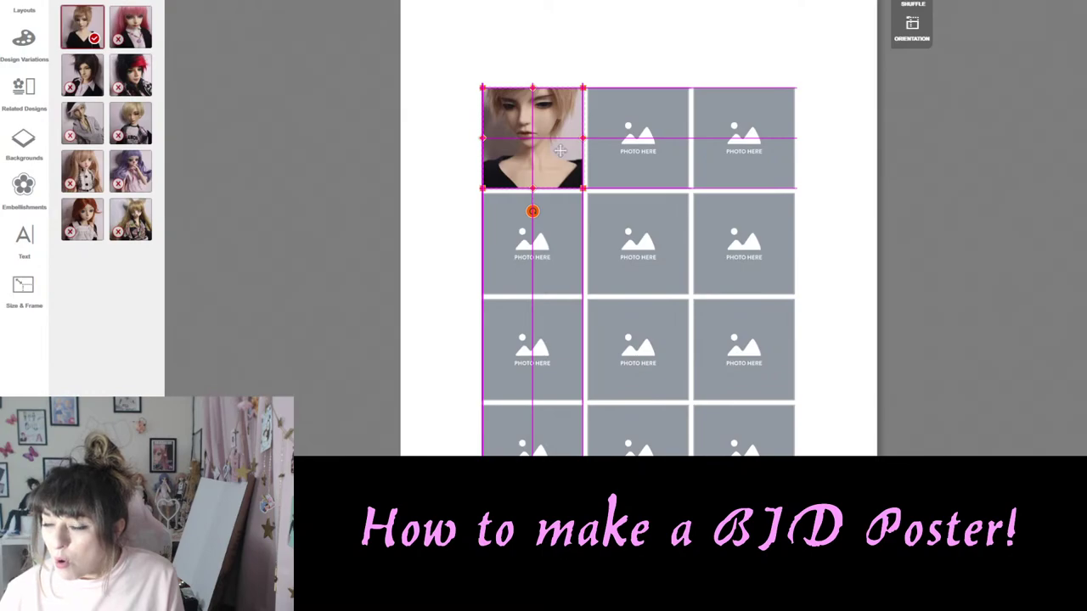
Zoom out the first grid photo so the doll's hair and shoulders fit the frame, and recentre the image.
{"action": "left_click_drag", "start_coordinate": [559, 150], "coordinate": [532, 137]}
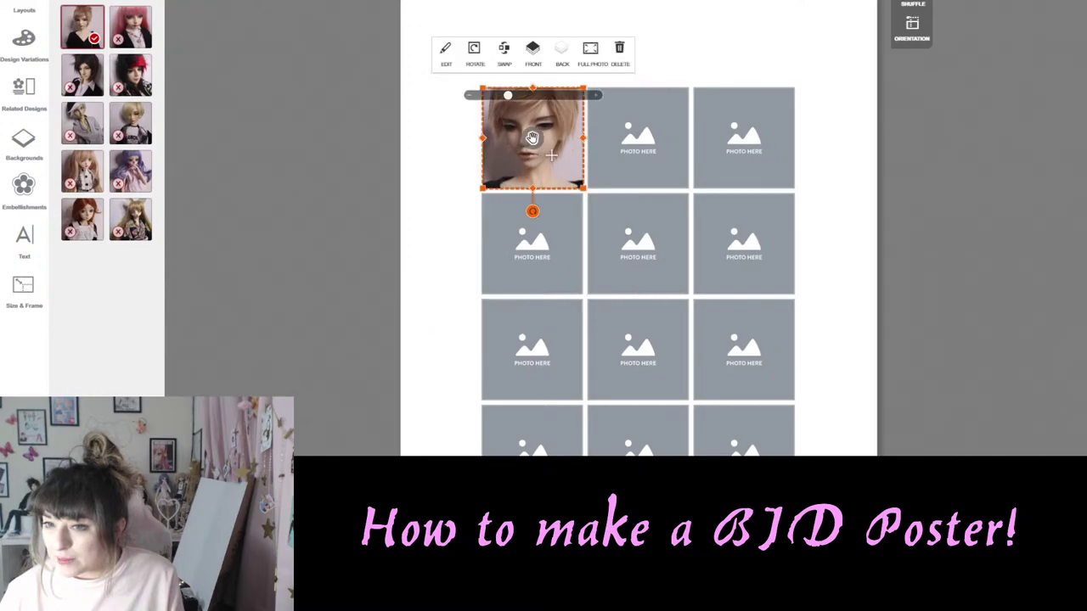
{"action": "left_click_drag", "start_coordinate": [508, 95], "coordinate": [486, 102]}
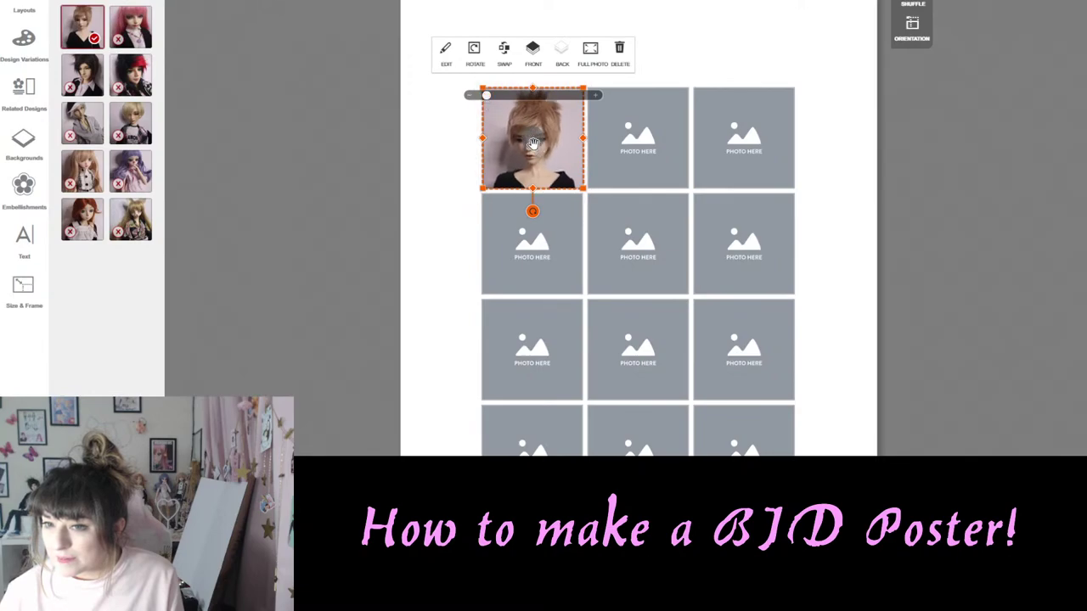
{"action": "left_click_drag", "start_coordinate": [528, 137], "coordinate": [529, 136]}
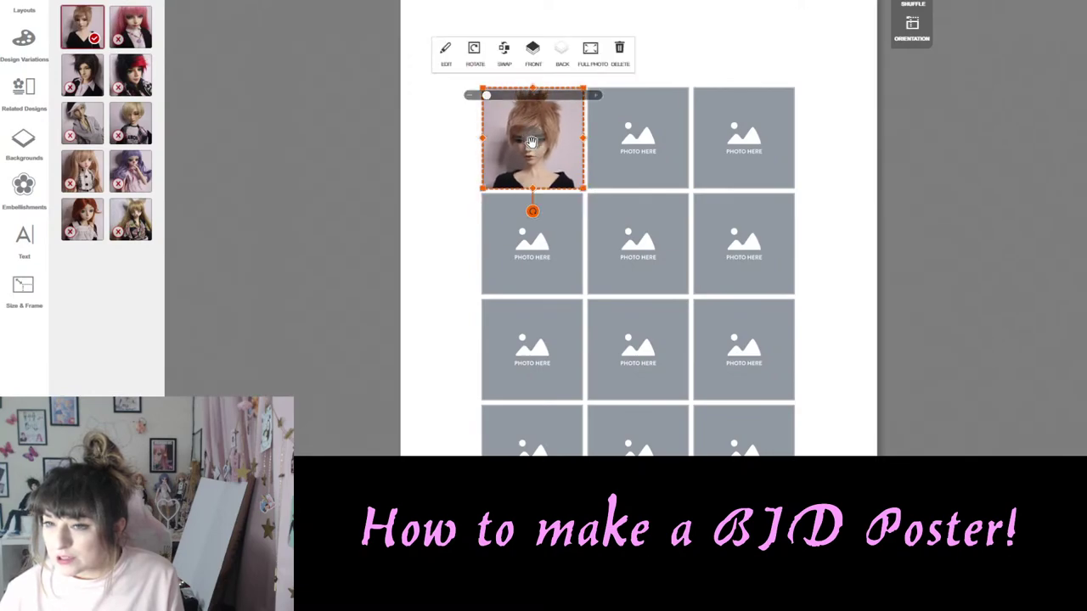
{"action": "left_click", "coordinate": [654, 56]}
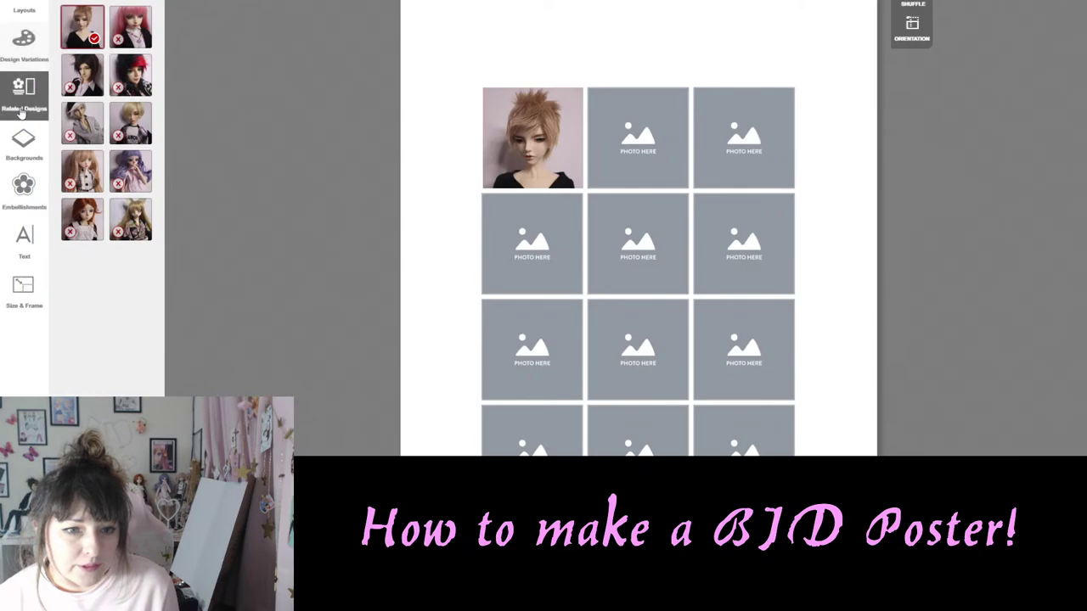
Look through the embellishment categories, including Accents and Word Bubbles, for a background shape to put behind a name label.
{"action": "left_click", "coordinate": [23, 255]}
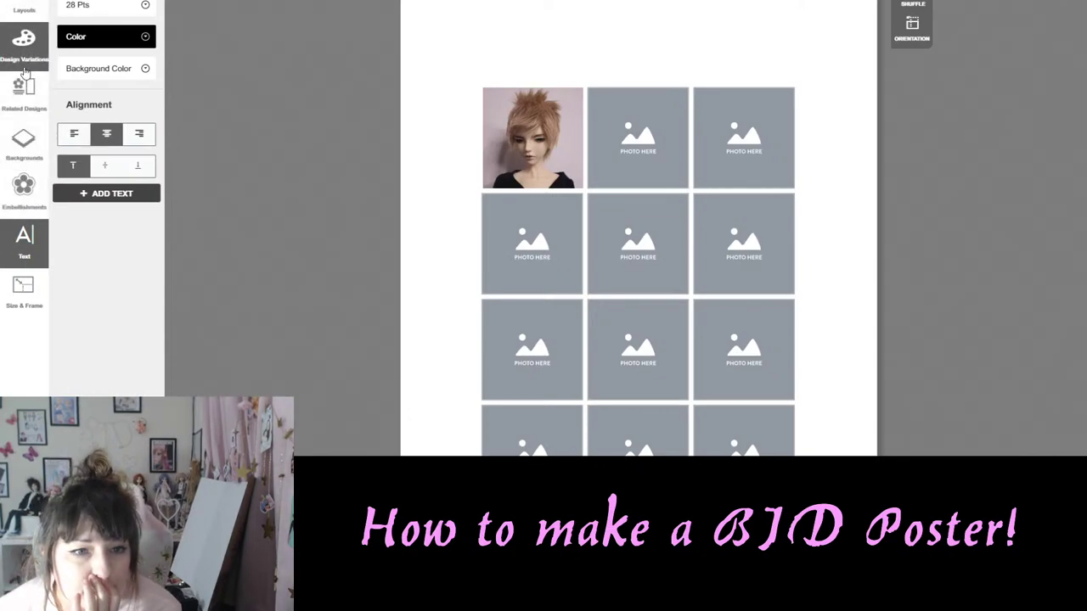
{"action": "left_click", "coordinate": [26, 100]}
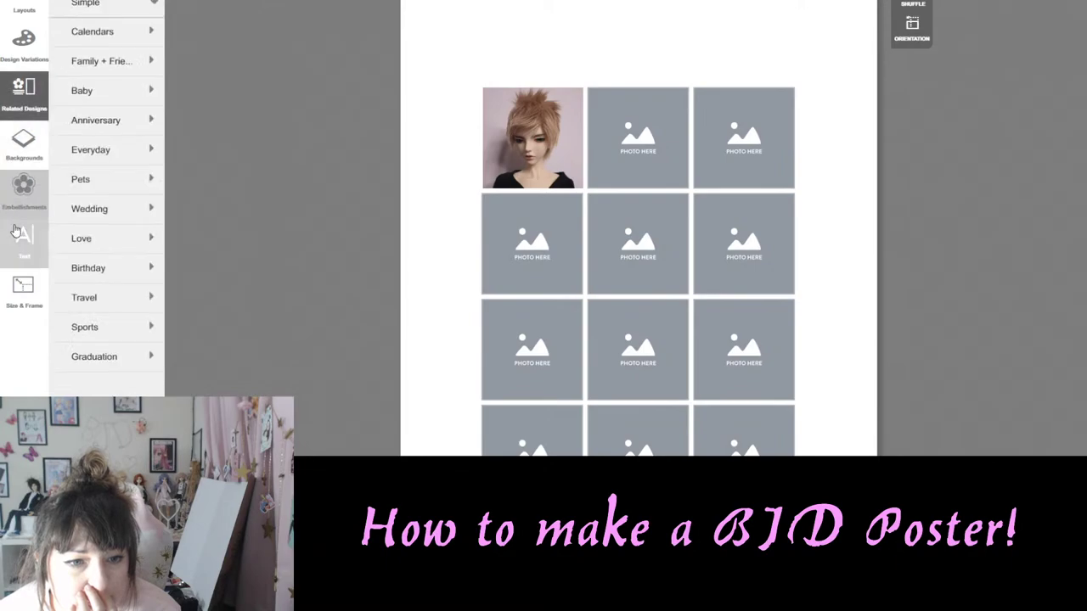
{"action": "left_click", "coordinate": [24, 197]}
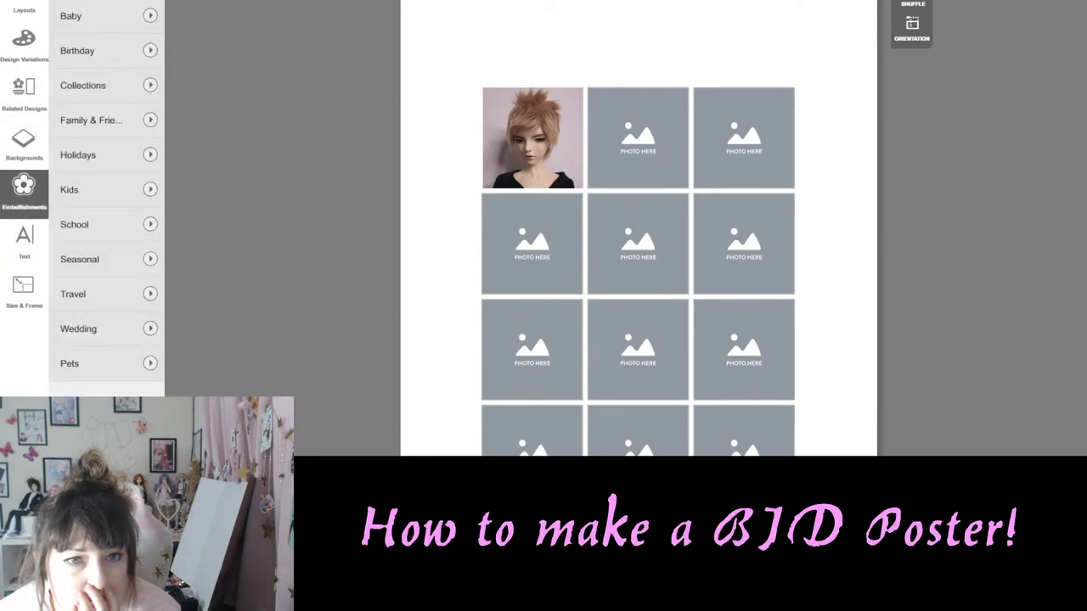
{"action": "left_click", "coordinate": [100, 19]}
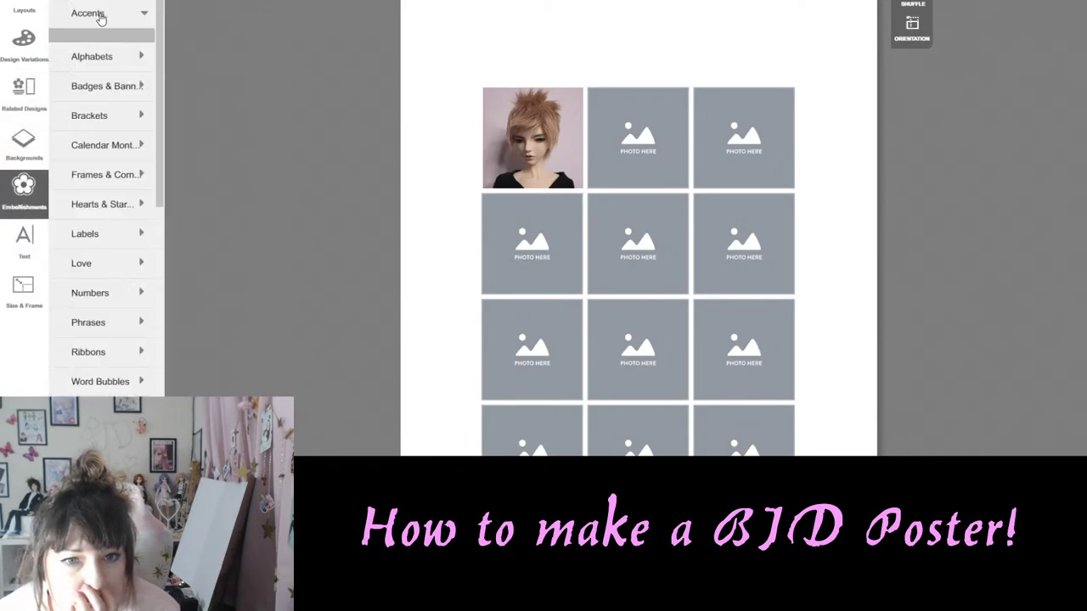
{"action": "scroll", "coordinate": [128, 127], "scroll_direction": "down", "scroll_amount": 5}
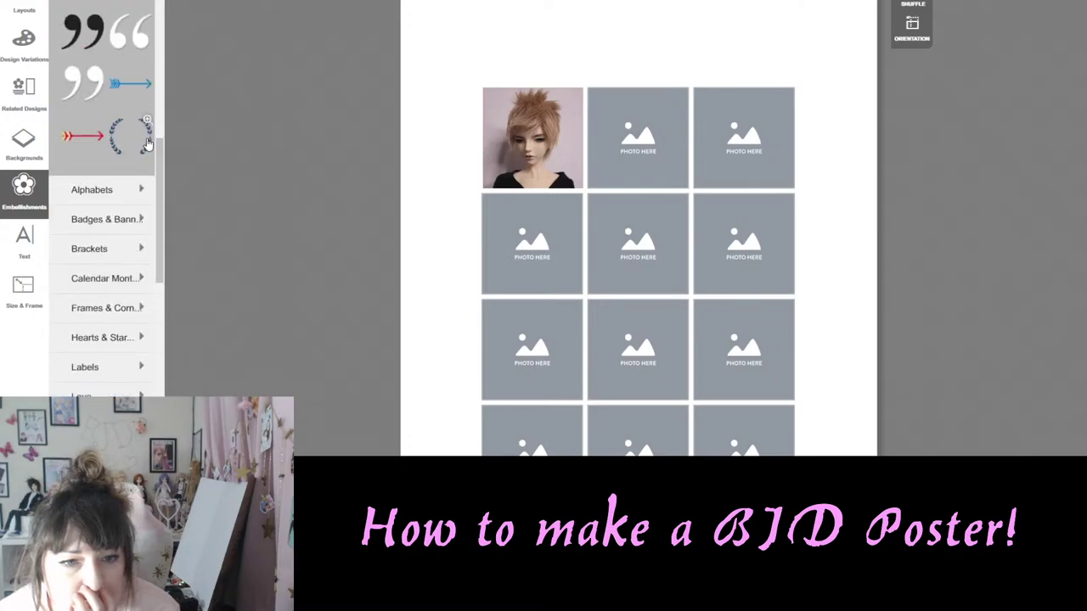
{"action": "scroll", "coordinate": [101, 166], "scroll_direction": "down", "scroll_amount": 4}
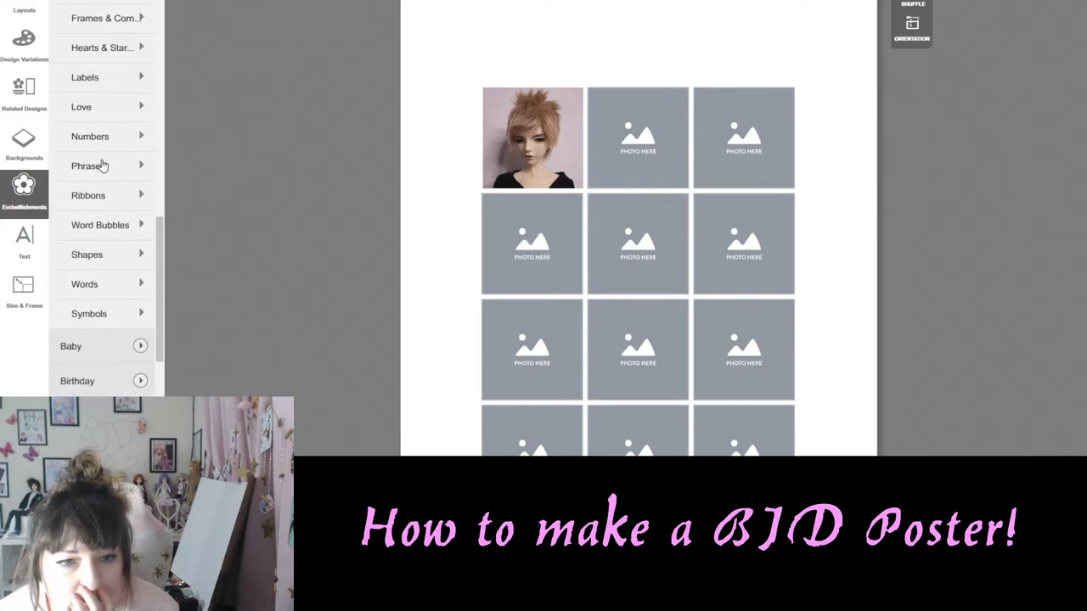
{"action": "left_click", "coordinate": [97, 225]}
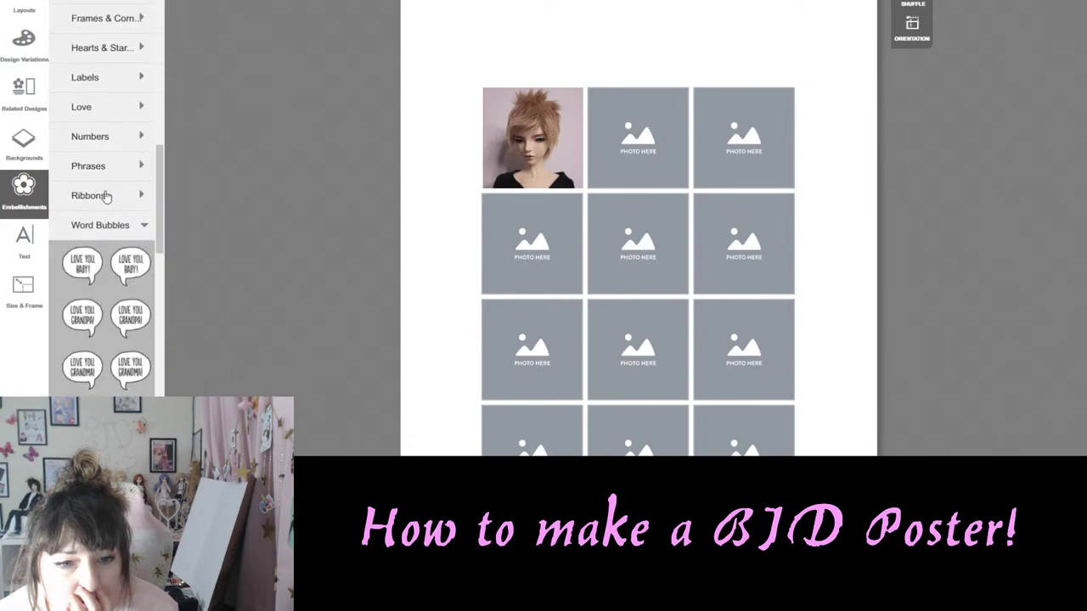
{"action": "scroll", "coordinate": [106, 195], "scroll_direction": "down", "scroll_amount": 3}
{"action": "scroll", "coordinate": [107, 194], "scroll_direction": "down", "scroll_amount": 5}
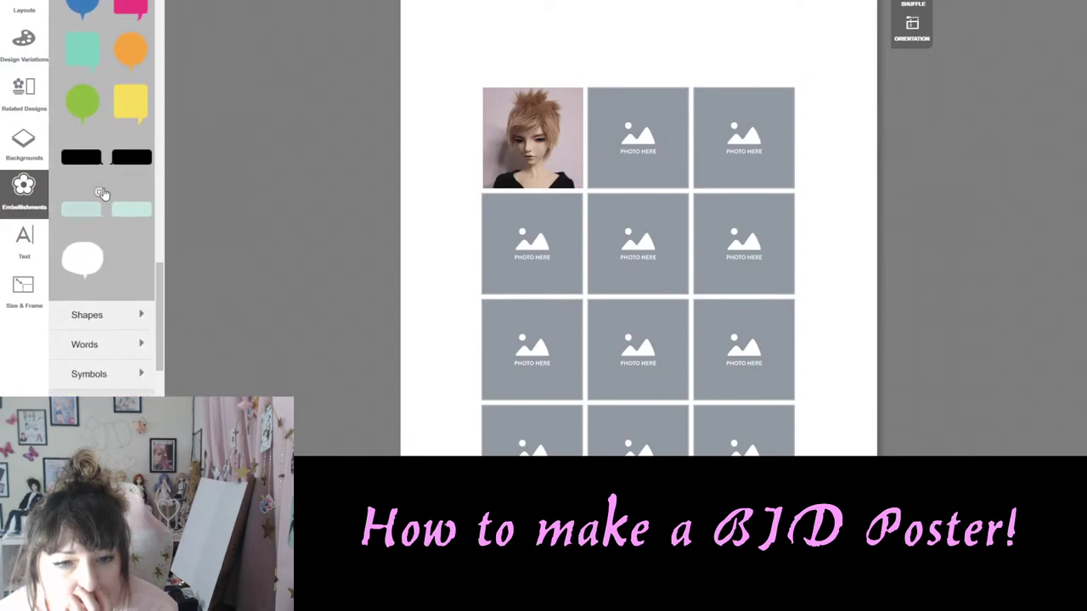
{"action": "scroll", "coordinate": [97, 191], "scroll_direction": "down", "scroll_amount": 3}
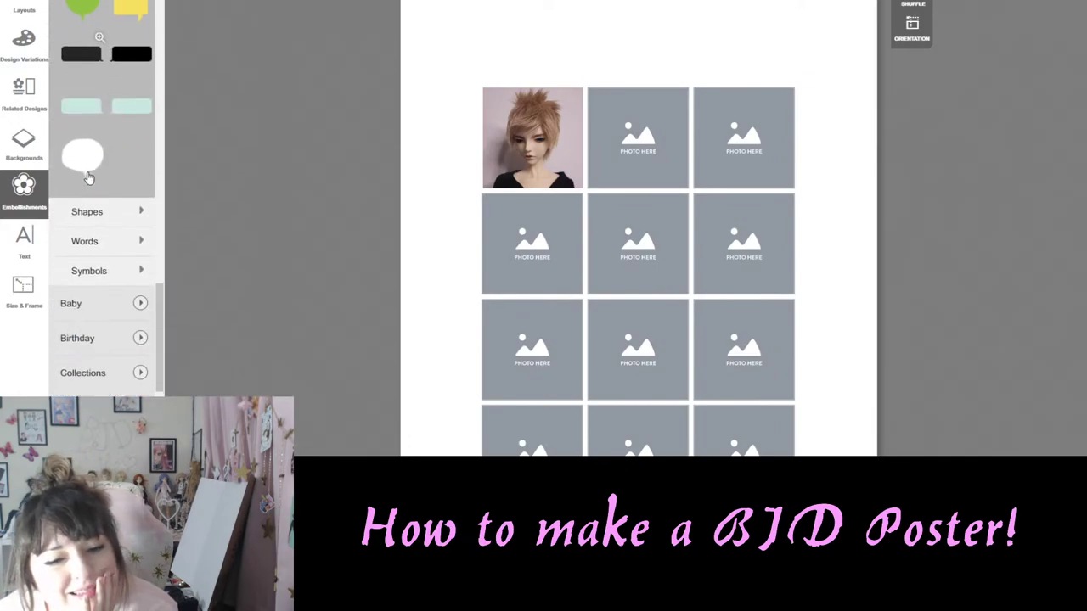
Place the pale translucent strip from the Shapes embellishments across the top of the first photo.
{"action": "left_click", "coordinate": [96, 202]}
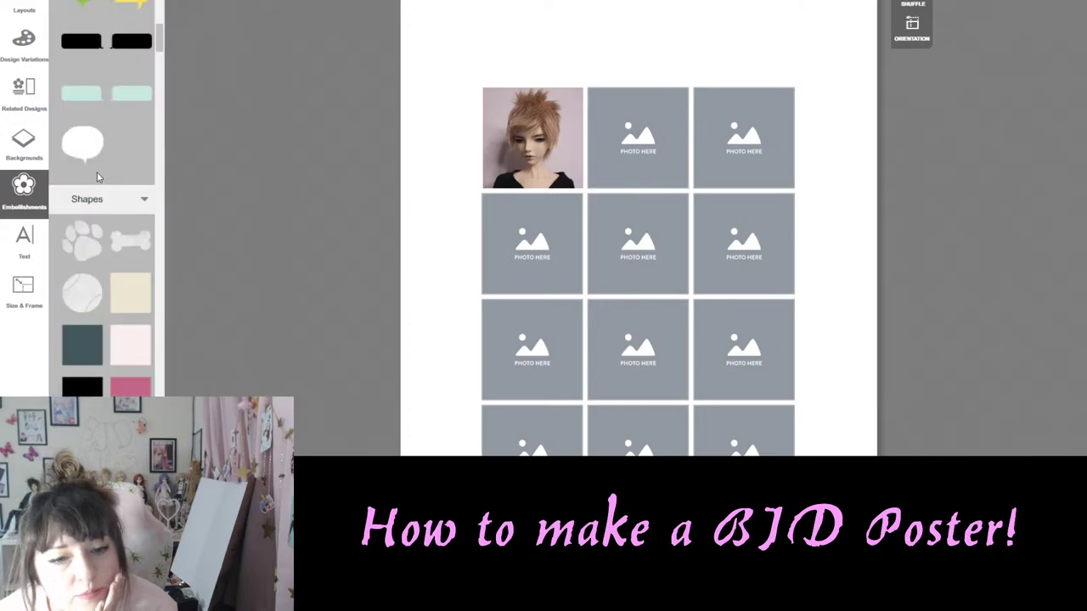
{"action": "scroll", "coordinate": [96, 183], "scroll_direction": "down", "scroll_amount": 4}
{"action": "scroll", "coordinate": [96, 174], "scroll_direction": "down", "scroll_amount": 8}
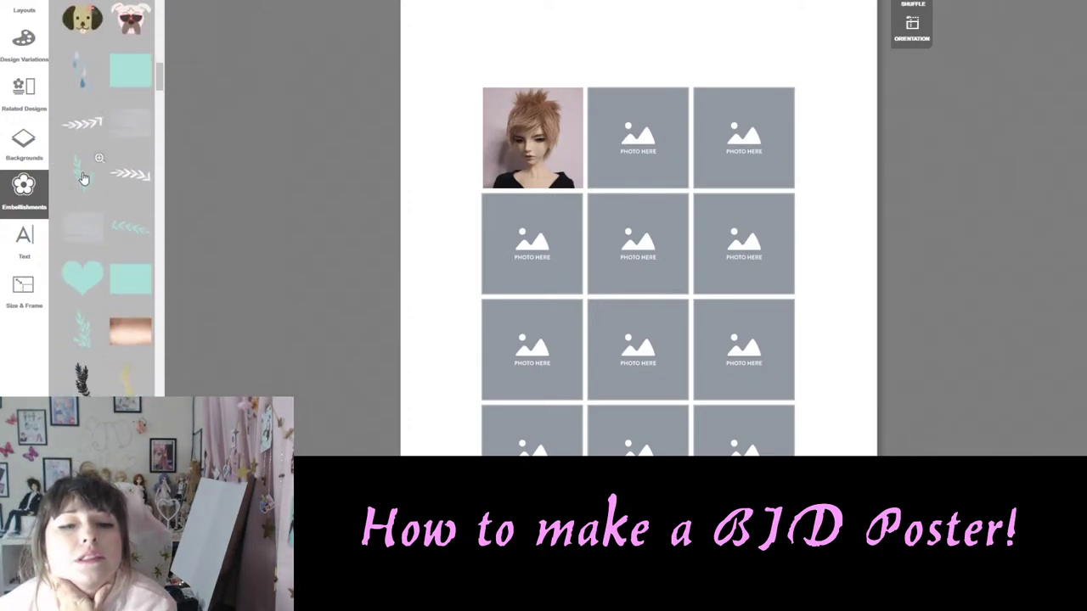
{"action": "scroll", "coordinate": [77, 176], "scroll_direction": "down", "scroll_amount": 3}
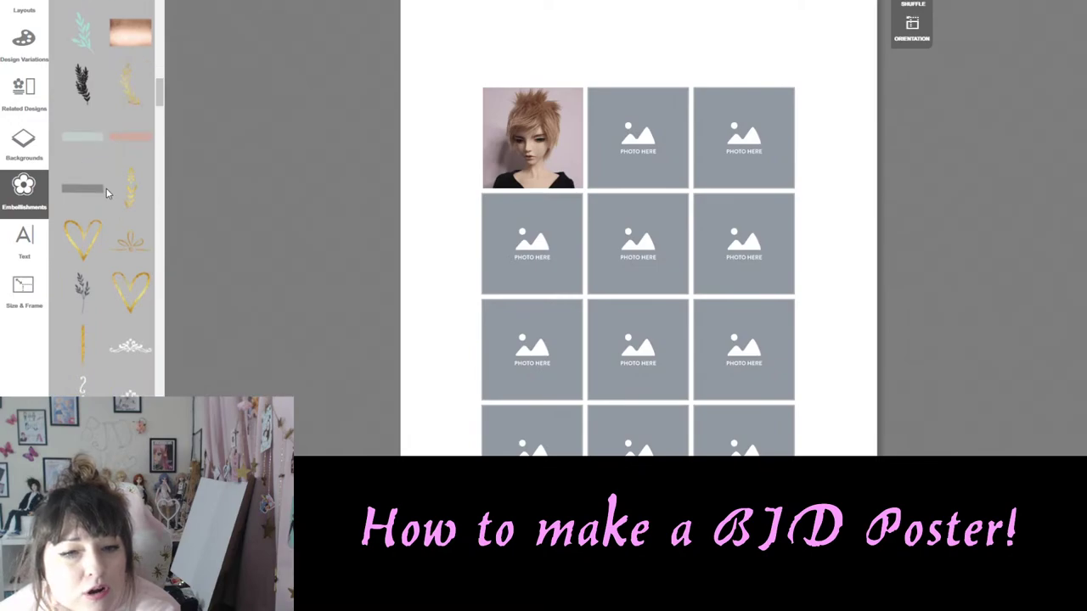
{"action": "left_click_drag", "start_coordinate": [74, 141], "coordinate": [543, 97]}
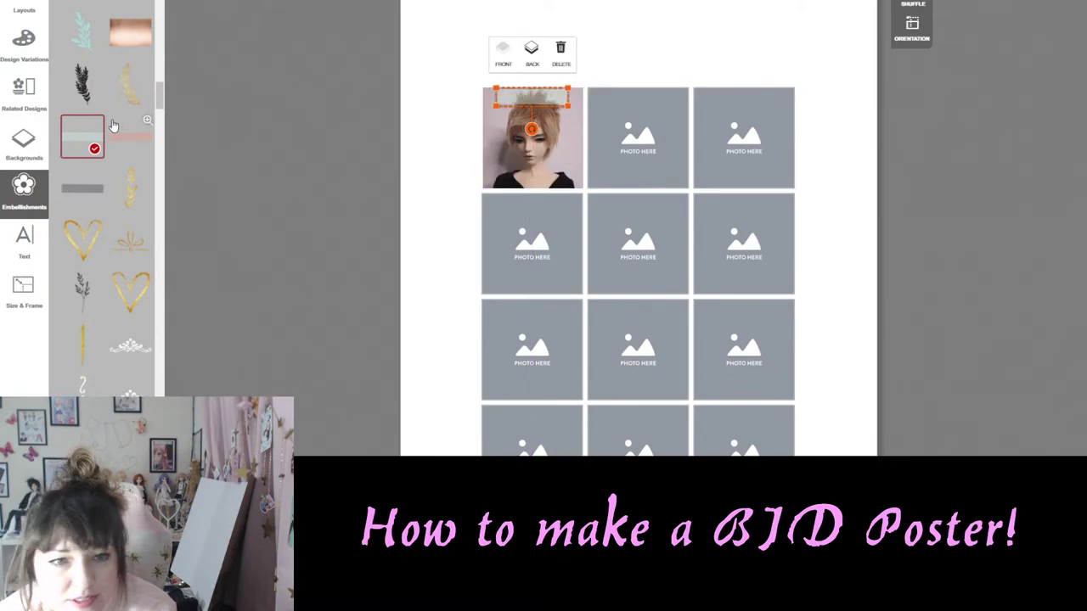
Add a new text box and move it over the upper part of the first photo.
{"action": "left_click", "coordinate": [23, 242]}
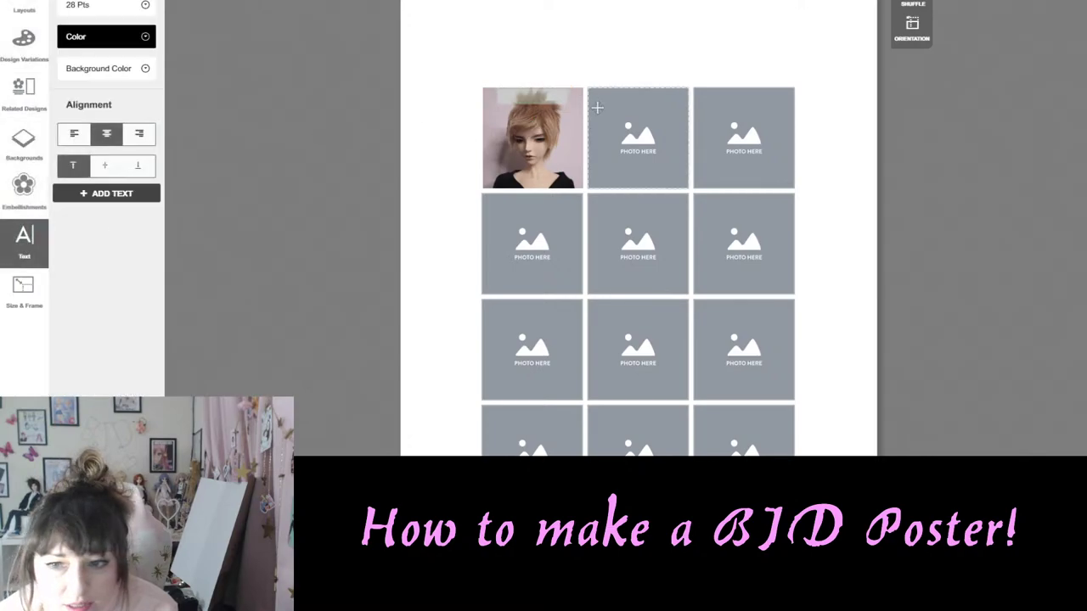
{"action": "left_click", "coordinate": [513, 93]}
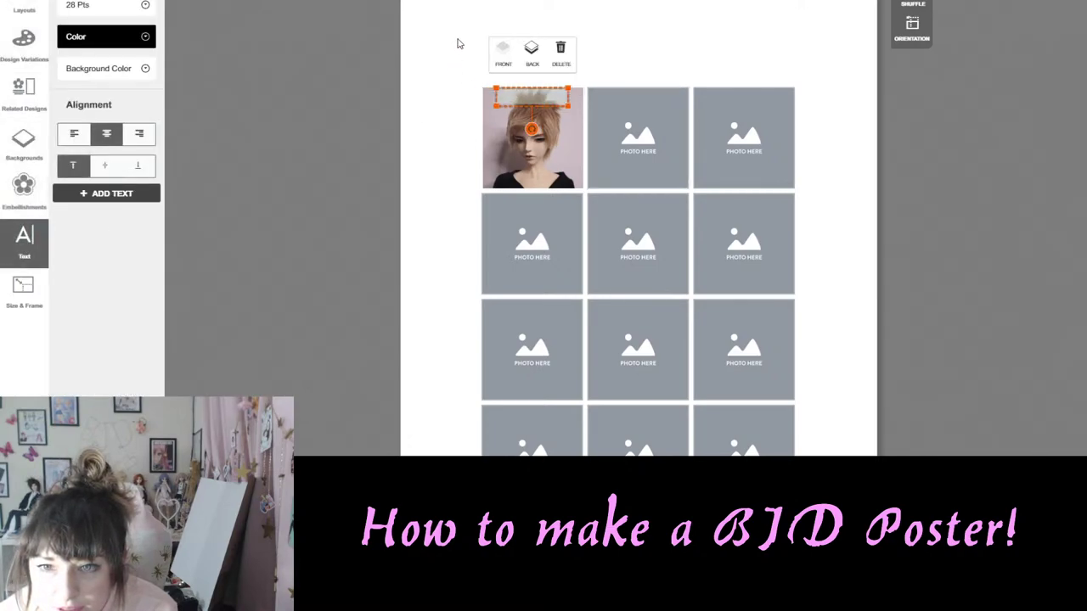
{"action": "left_click", "coordinate": [132, 196]}
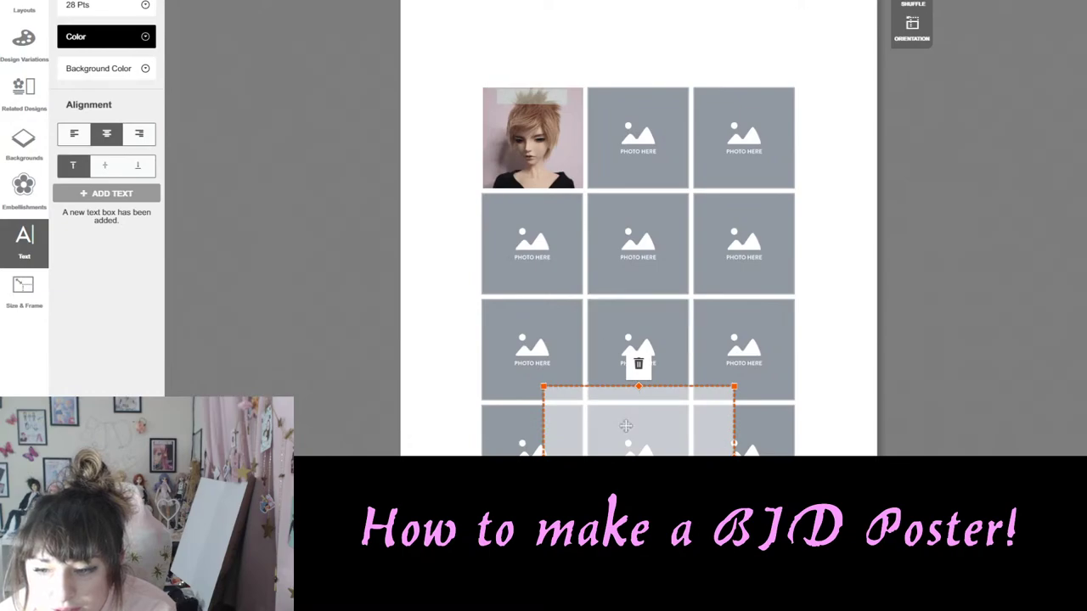
{"action": "left_click_drag", "start_coordinate": [628, 425], "coordinate": [507, 46]}
Enter the label text "Eli-Mystic Kids ellis" in the new text box.
{"action": "left_click", "coordinate": [556, 48]}
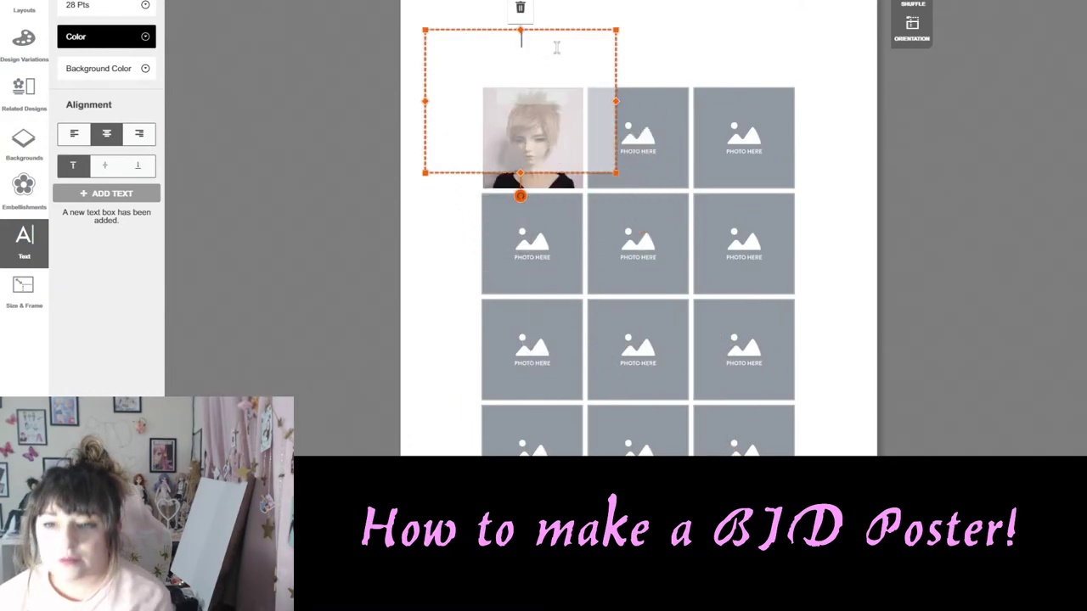
{"action": "type", "text": "Eli"}
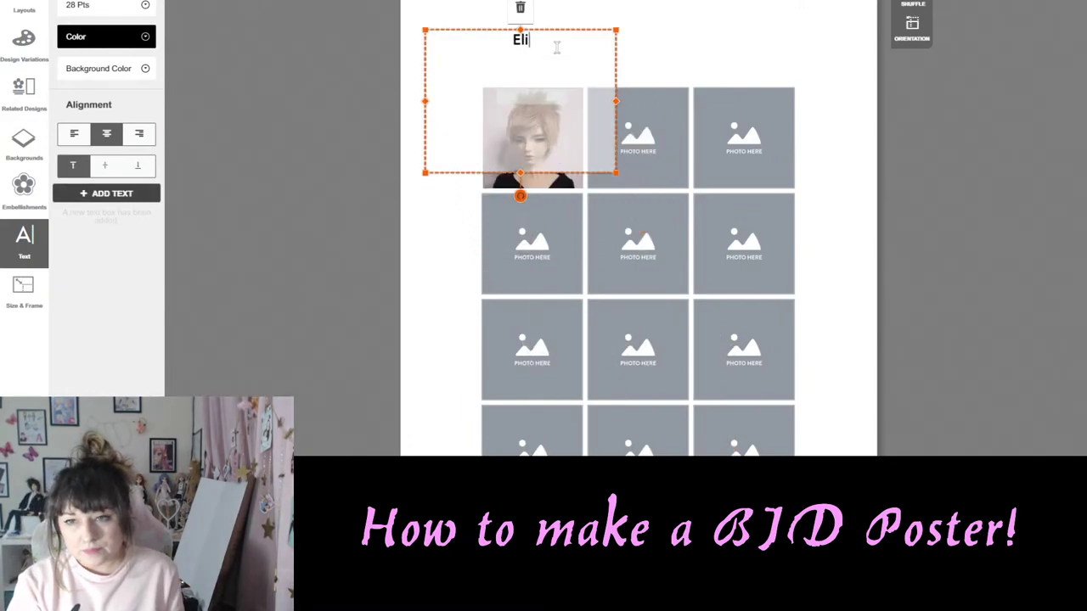
{"action": "type", "text": "-"}
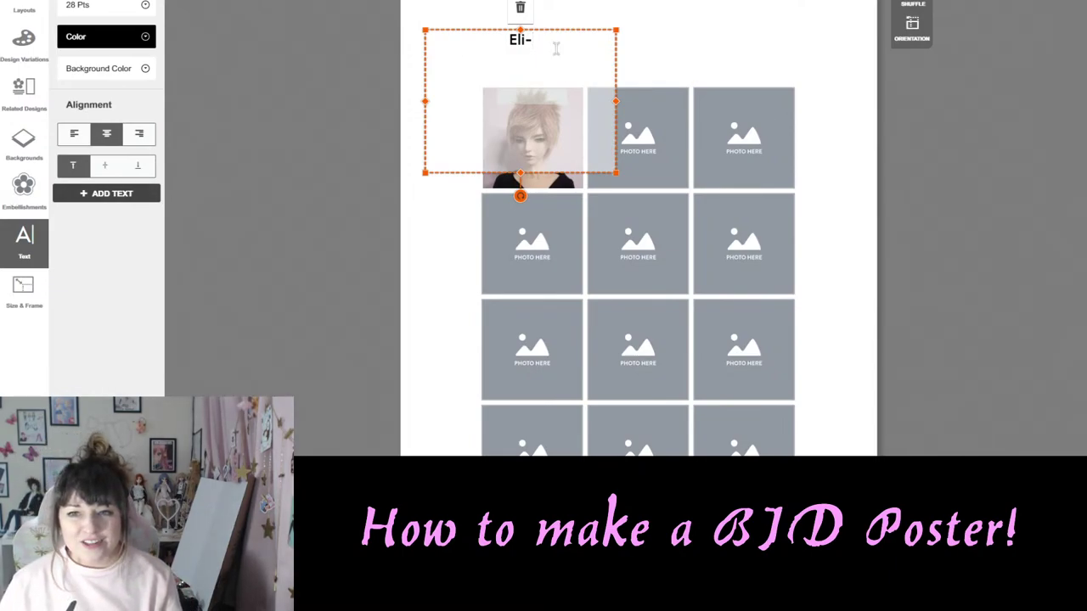
{"action": "type", "text": "My"}
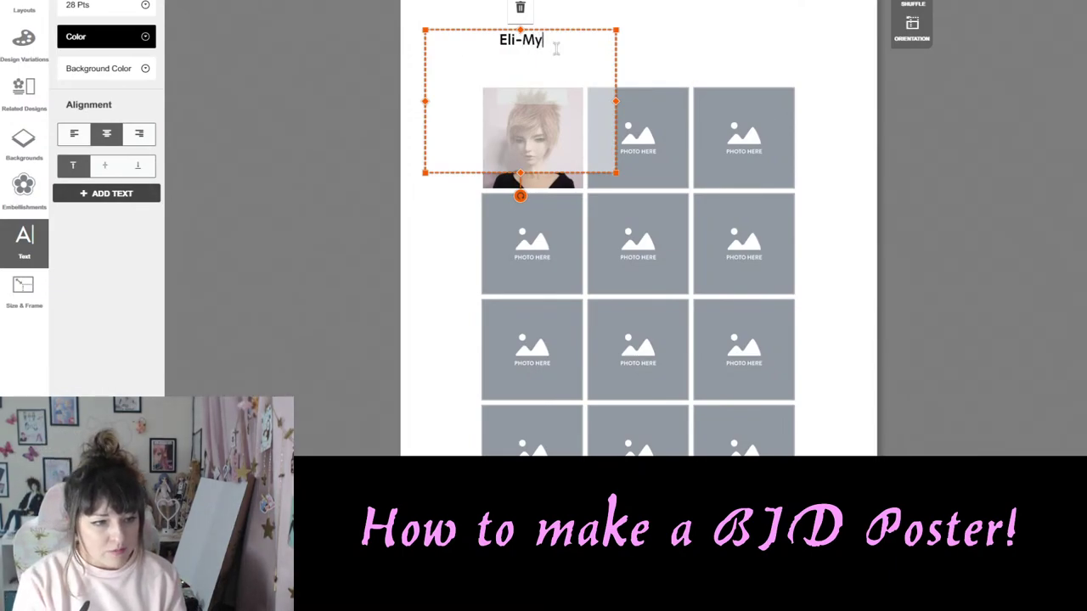
{"action": "type", "text": "stic Kid"}
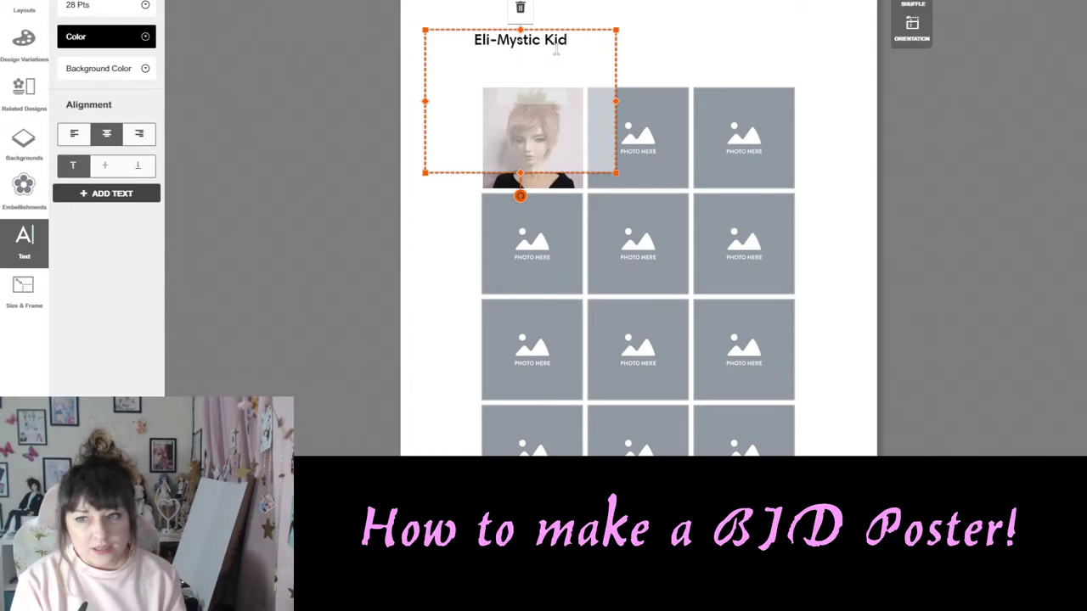
{"action": "type", "text": "s ellis"}
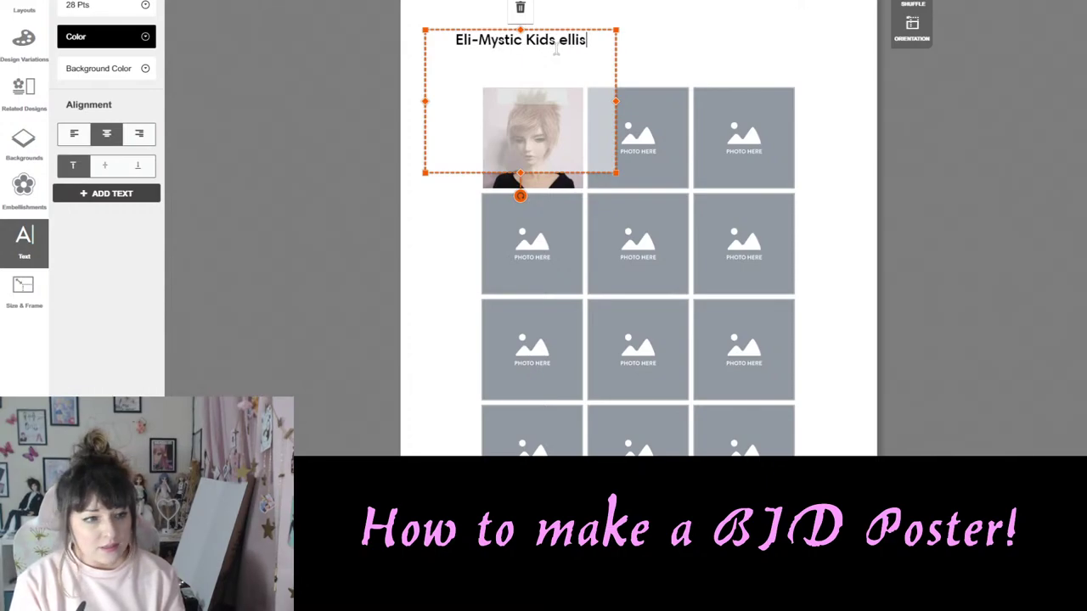
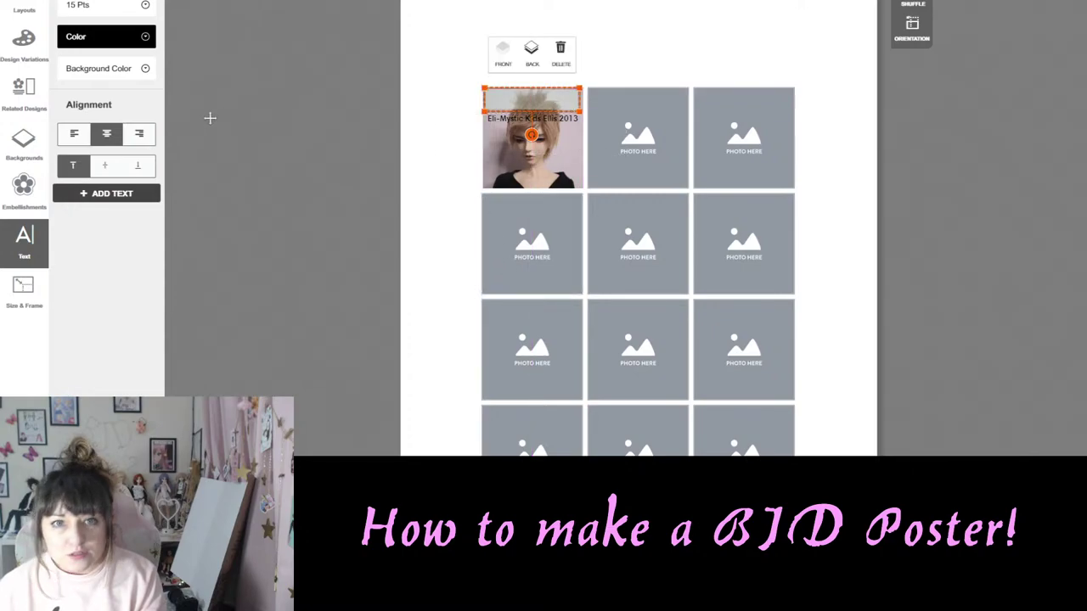
Position the "Eli-Mystic Kids Ellis 2013" label over the pale strip on the first photo.
{"action": "left_click", "coordinate": [481, 93]}
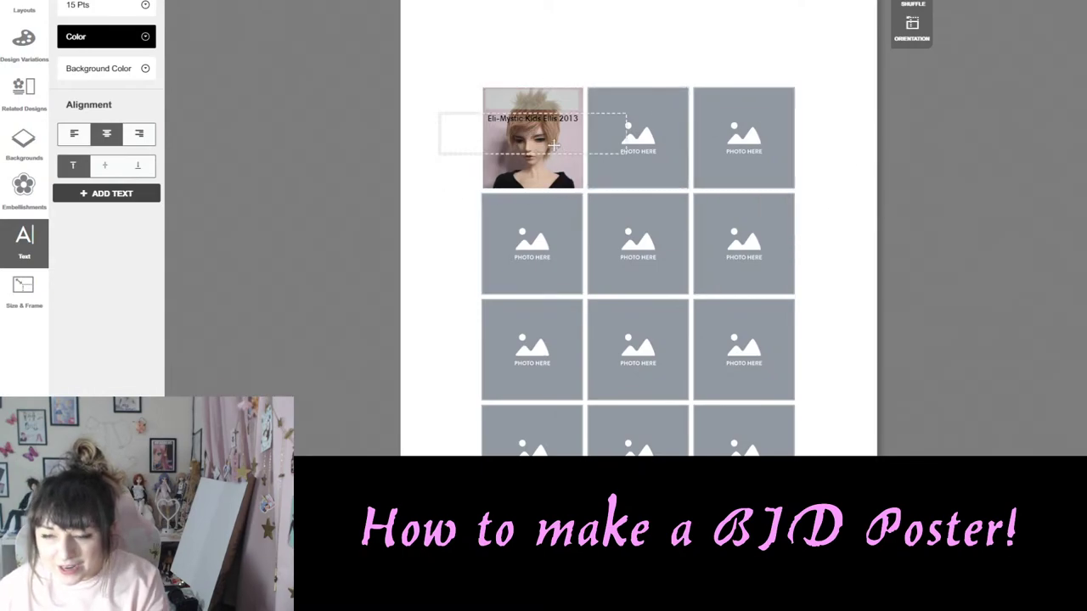
{"action": "mouse_move", "coordinate": [544, 123]}
{"action": "left_mouse_down"}
{"action": "mouse_move", "coordinate": [543, 100]}
{"action": "mouse_move", "coordinate": [552, 149]}
{"action": "mouse_move", "coordinate": [545, 128]}
{"action": "left_mouse_up"}
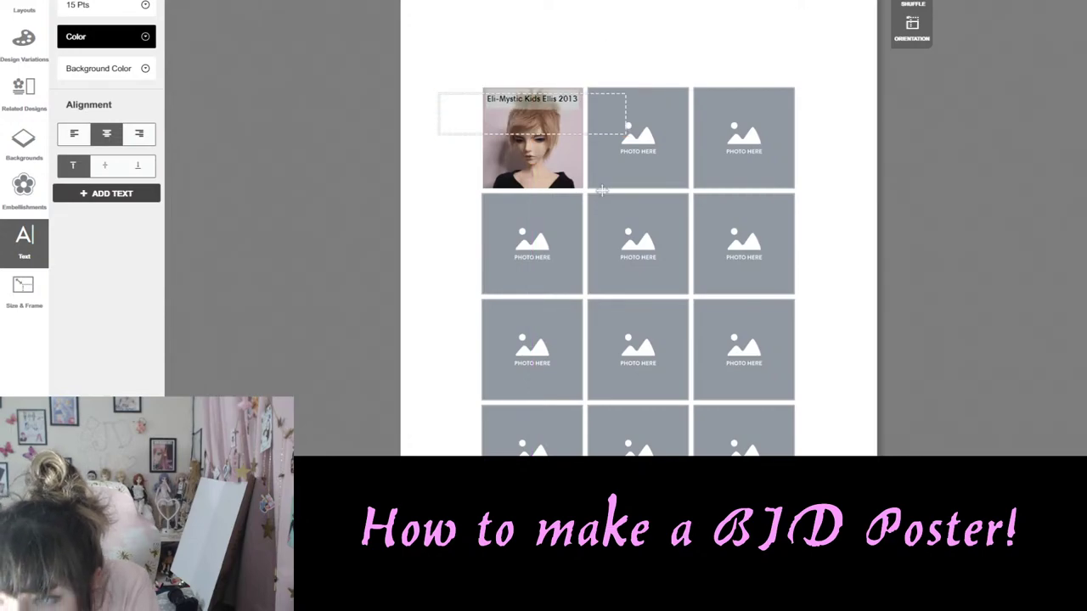
{"action": "left_click", "coordinate": [878, 206]}
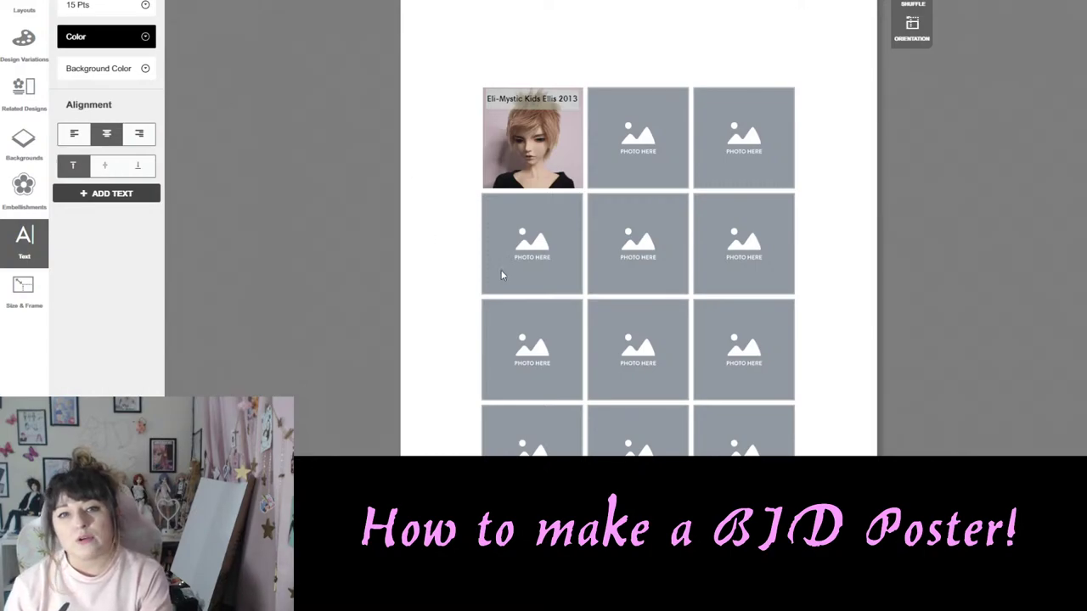
Fill the remaining two cells of the first row and all three of the second with the next five doll photos.
{"action": "left_click", "coordinate": [533, 140]}
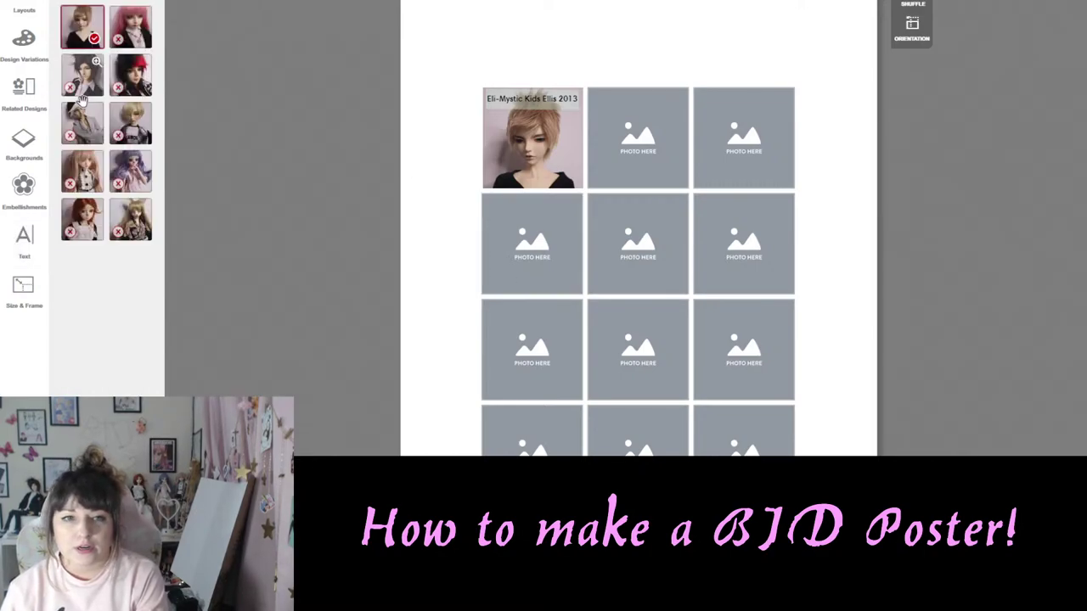
{"action": "left_click_drag", "start_coordinate": [125, 32], "coordinate": [654, 152]}
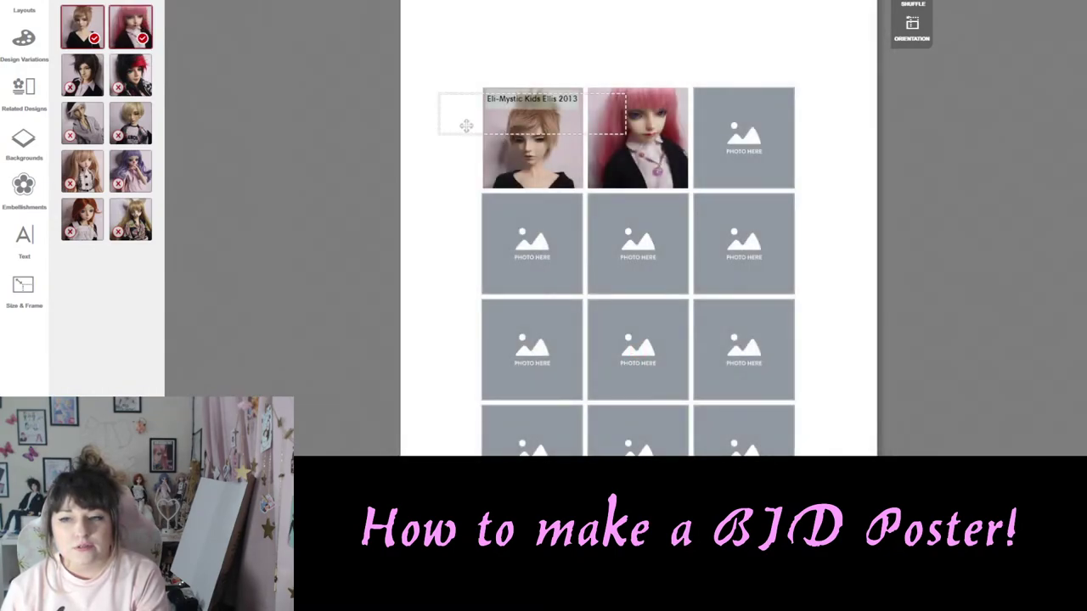
{"action": "left_click_drag", "start_coordinate": [88, 80], "coordinate": [751, 146]}
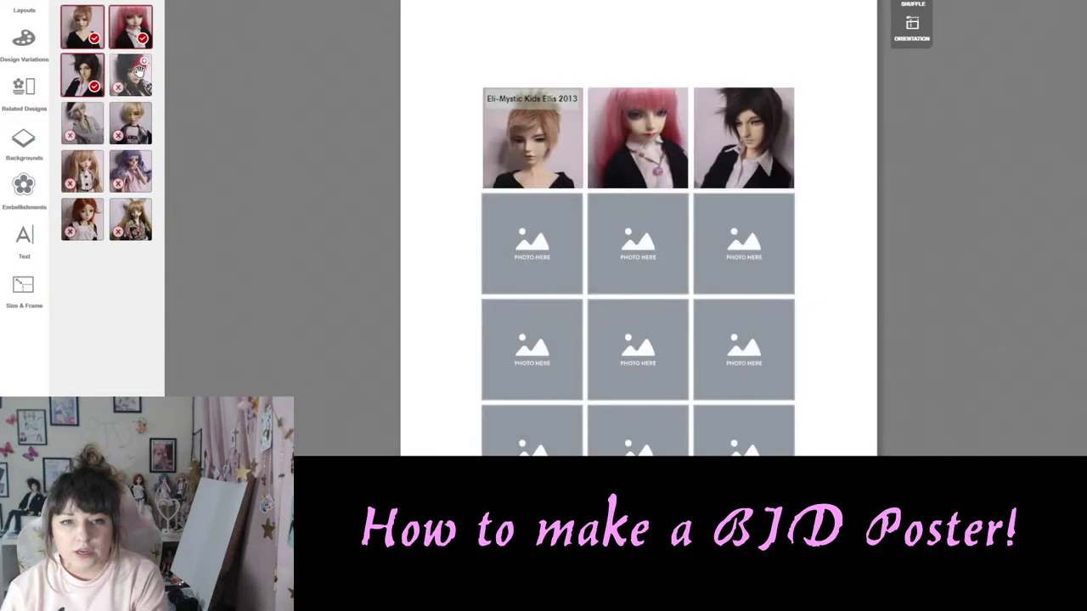
{"action": "left_click_drag", "start_coordinate": [138, 69], "coordinate": [535, 248]}
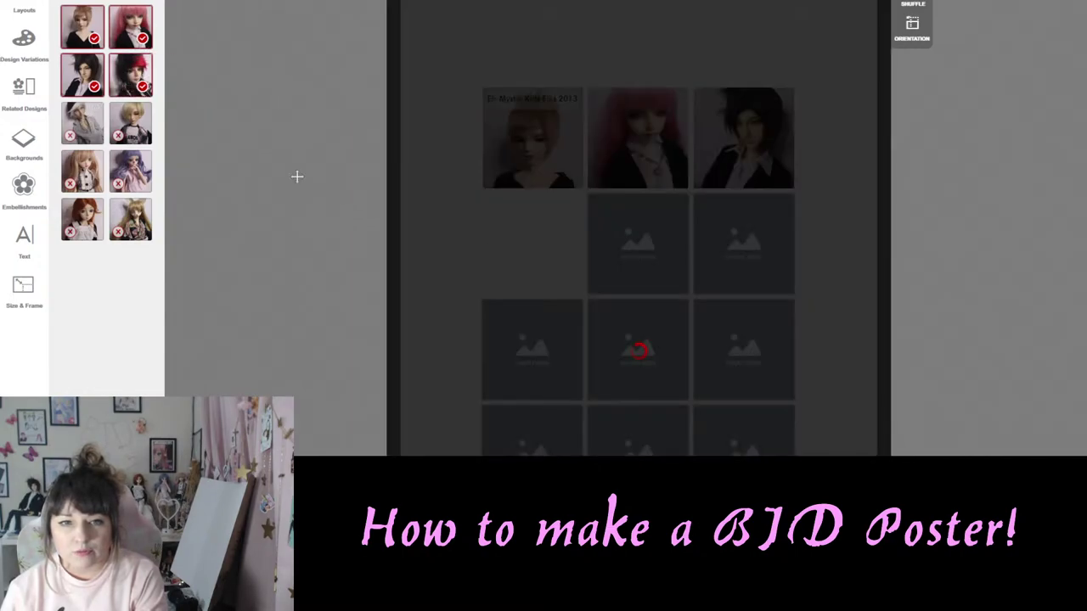
{"action": "left_click_drag", "start_coordinate": [85, 119], "coordinate": [637, 243]}
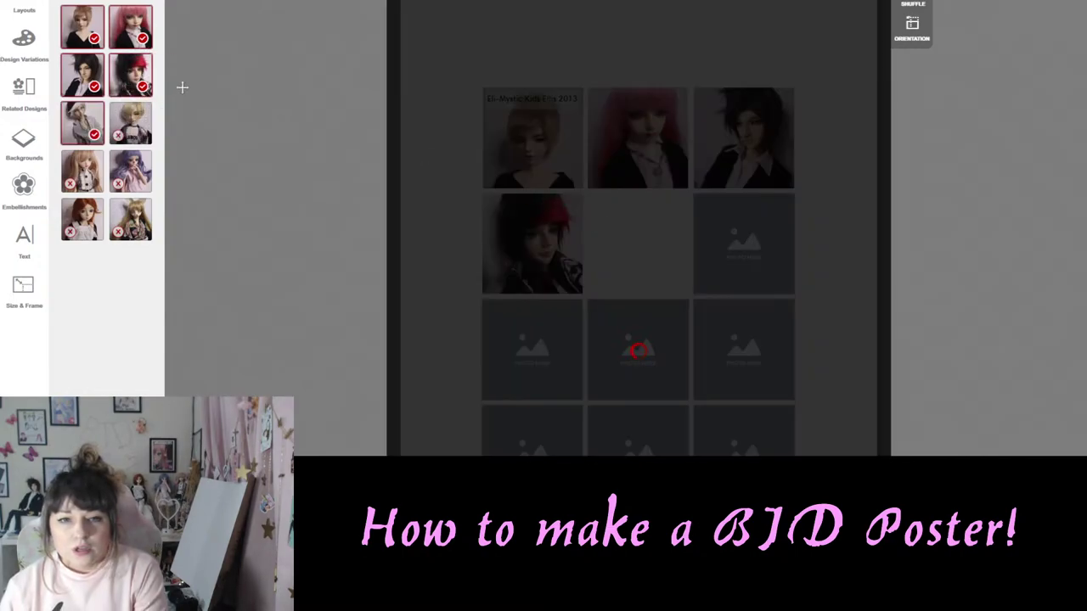
{"action": "left_click_drag", "start_coordinate": [123, 116], "coordinate": [739, 242]}
Fill the third row and the first cell of the fourth row with the remaining four doll photos.
{"action": "left_click_drag", "start_coordinate": [82, 170], "coordinate": [526, 345]}
{"action": "left_click_drag", "start_coordinate": [144, 167], "coordinate": [645, 357]}
{"action": "left_click_drag", "start_coordinate": [82, 219], "coordinate": [743, 361]}
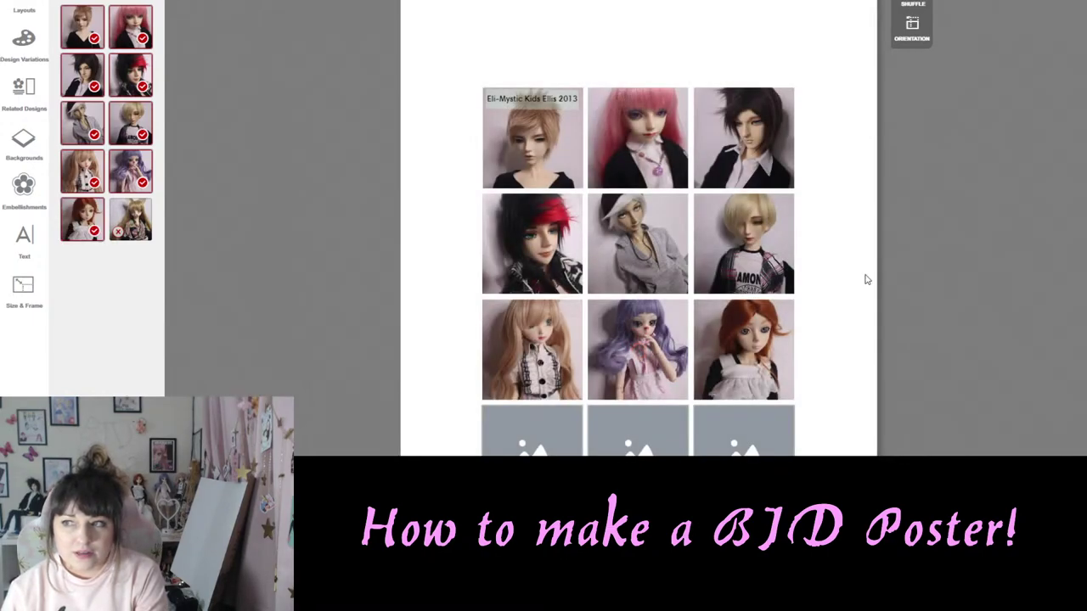
{"action": "left_click_drag", "start_coordinate": [422, 240], "coordinate": [408, 25]}
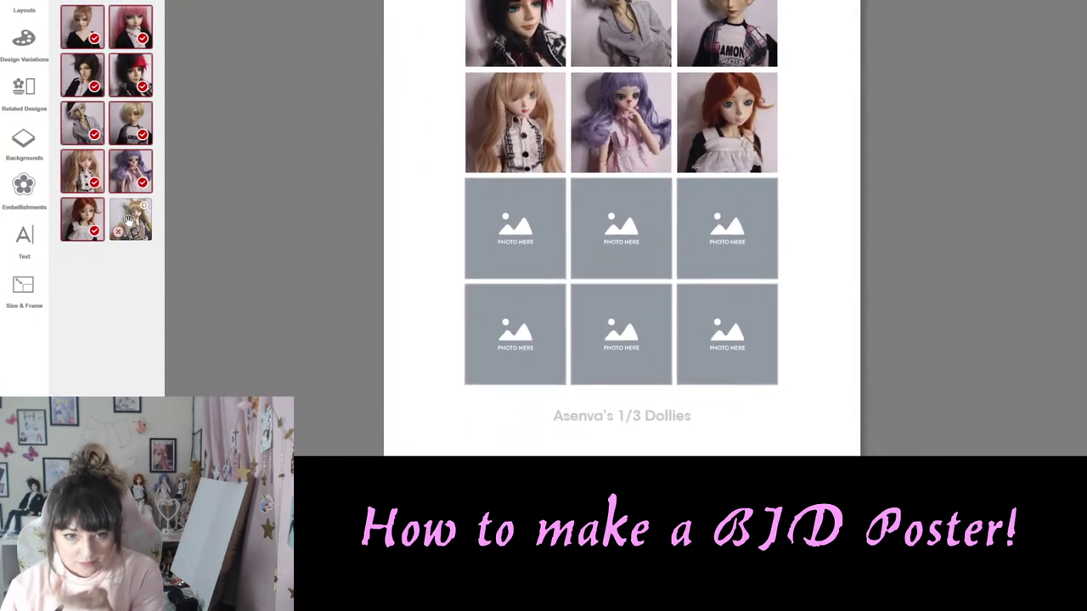
{"action": "left_click_drag", "start_coordinate": [127, 223], "coordinate": [534, 222]}
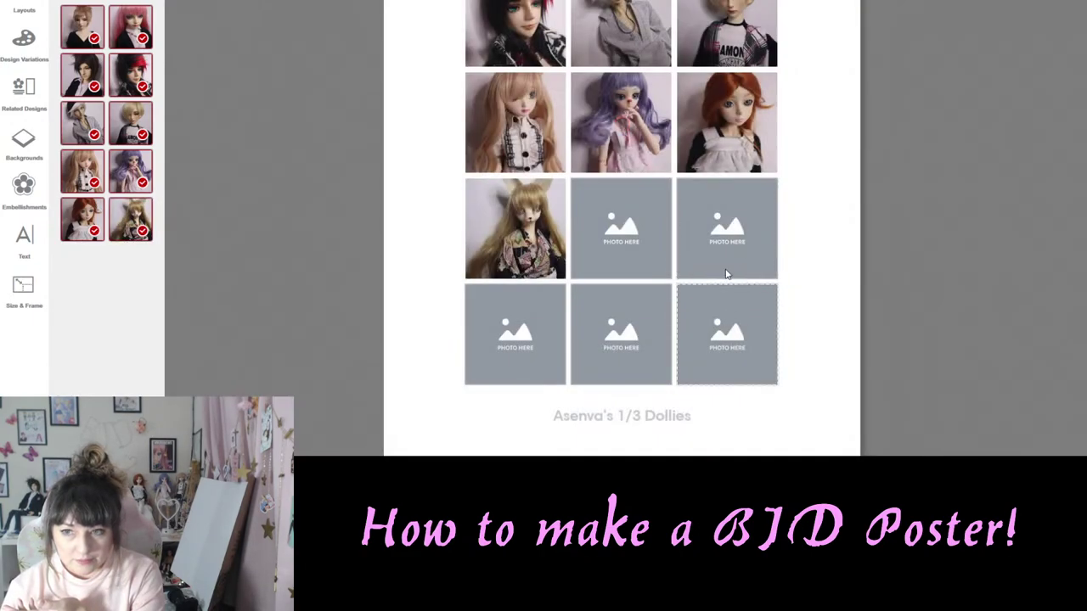
Change the text color of the "1/3 Dollies" title below the grid to magenta.
{"action": "left_click_drag", "start_coordinate": [808, 148], "coordinate": [769, 85]}
{"action": "left_click", "coordinate": [600, 323]}
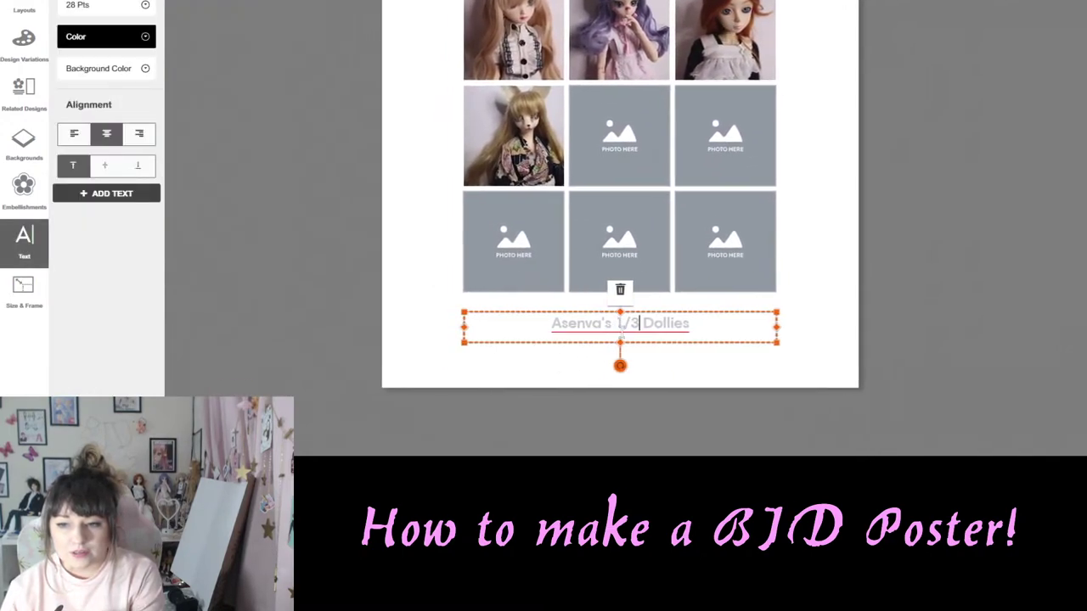
{"action": "left_click", "coordinate": [112, 39]}
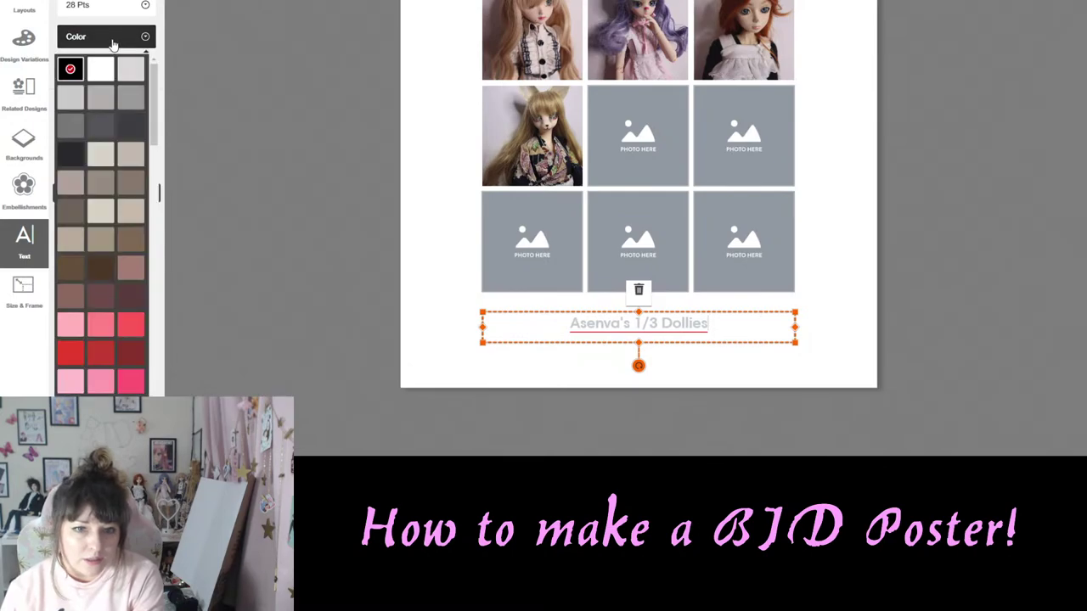
{"action": "scroll", "coordinate": [125, 305], "scroll_direction": "down", "scroll_amount": 3}
{"action": "left_click", "coordinate": [111, 299]}
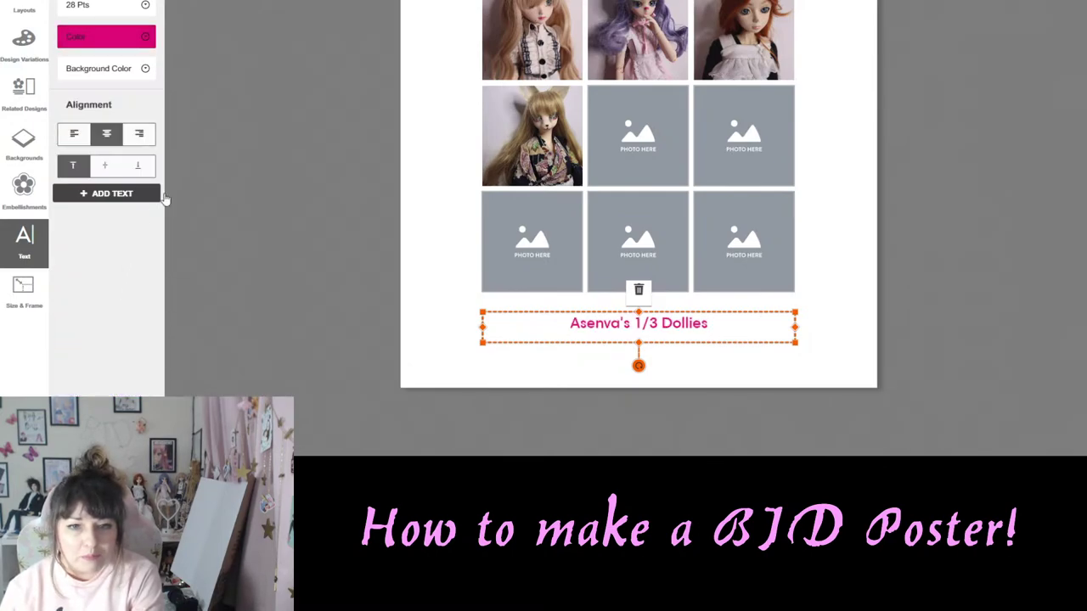
Try a black background color behind the title below the grid.
{"action": "left_click", "coordinate": [118, 75]}
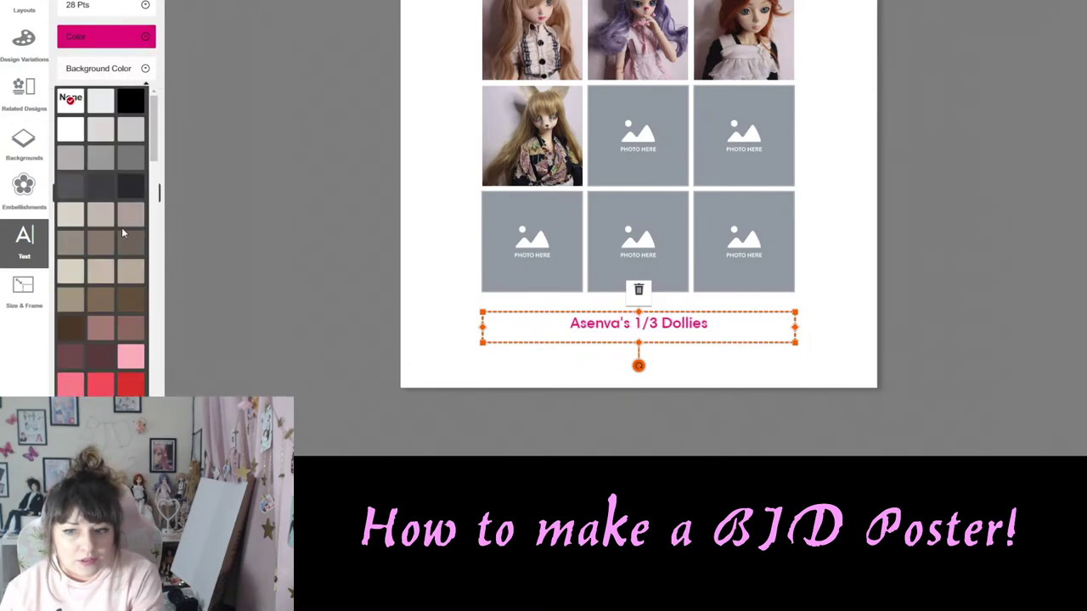
{"action": "scroll", "coordinate": [114, 236], "scroll_direction": "down", "scroll_amount": 10}
{"action": "scroll", "coordinate": [110, 265], "scroll_direction": "down", "scroll_amount": 3}
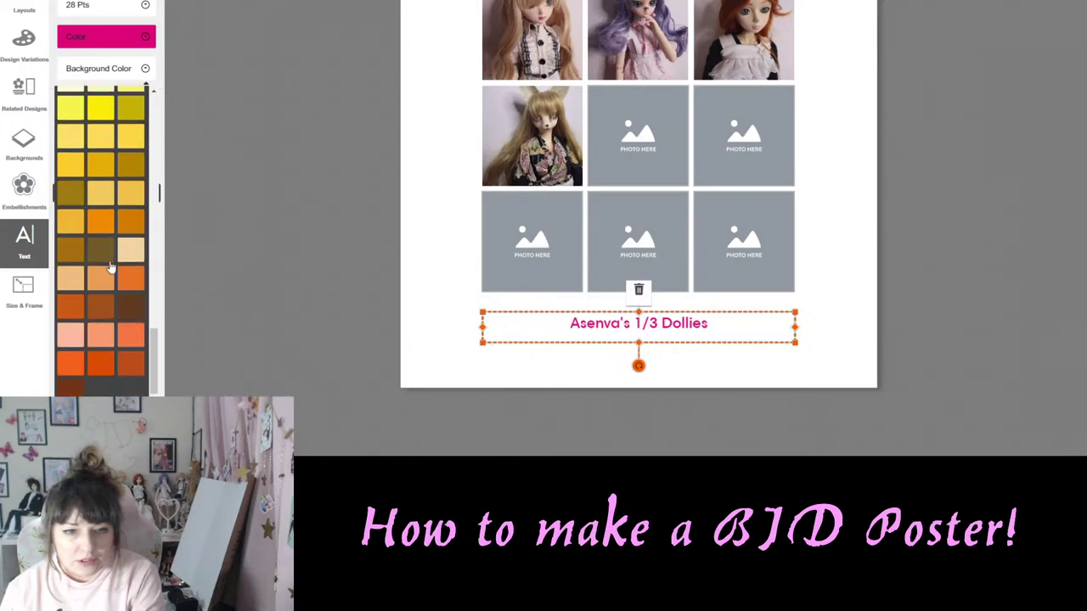
{"action": "scroll", "coordinate": [107, 247], "scroll_direction": "up", "scroll_amount": 12}
{"action": "scroll", "coordinate": [108, 236], "scroll_direction": "up", "scroll_amount": 2}
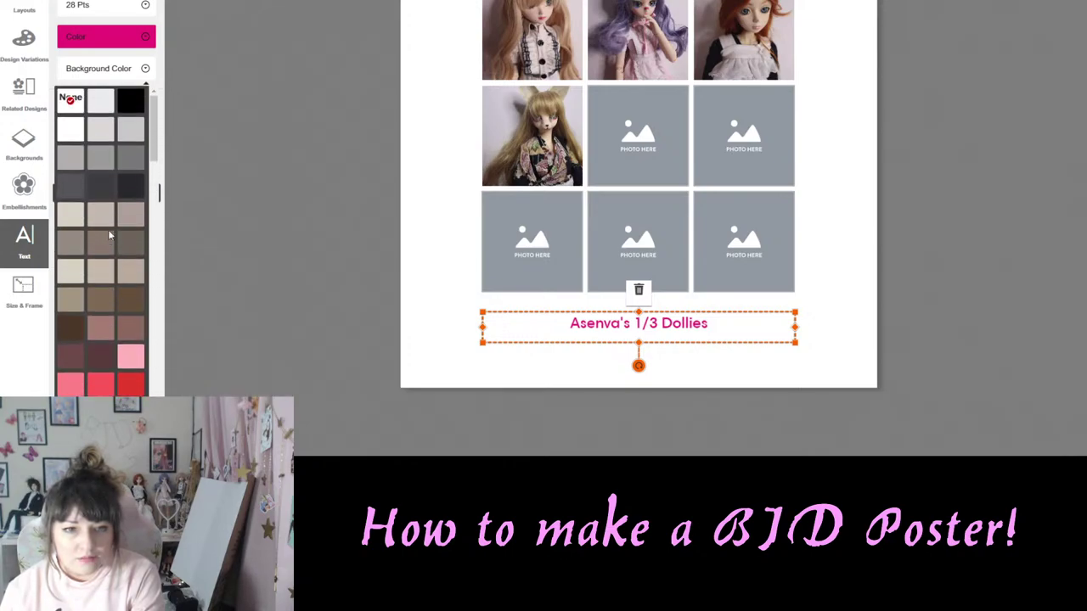
{"action": "left_click", "coordinate": [130, 105]}
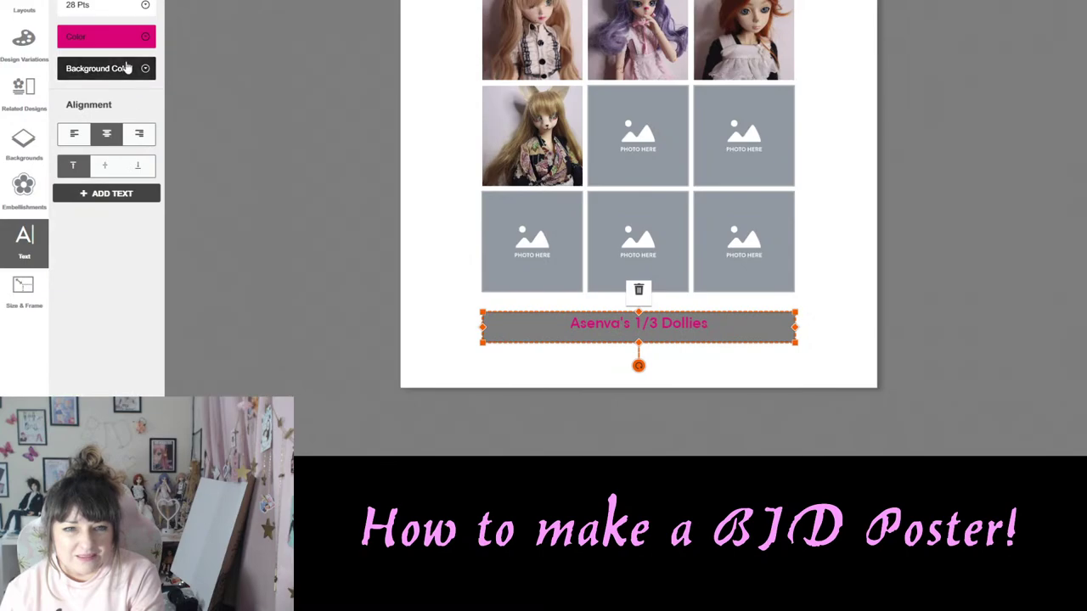
Give the title below the grid a light grey background and set its font size to 39 pts.
{"action": "left_click", "coordinate": [119, 69]}
{"action": "left_click", "coordinate": [99, 125]}
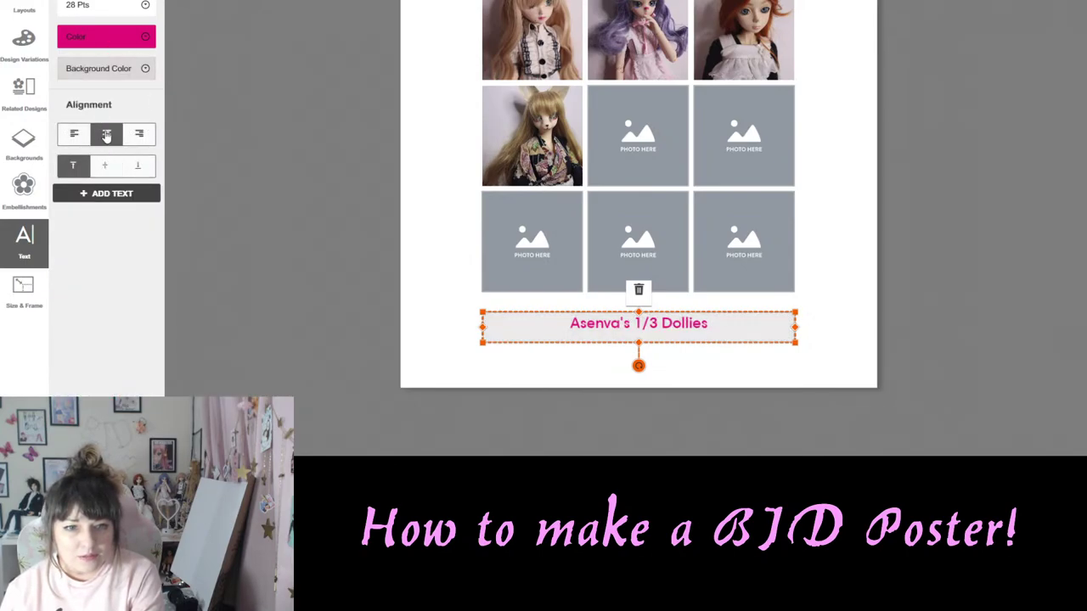
{"action": "left_click", "coordinate": [109, 6]}
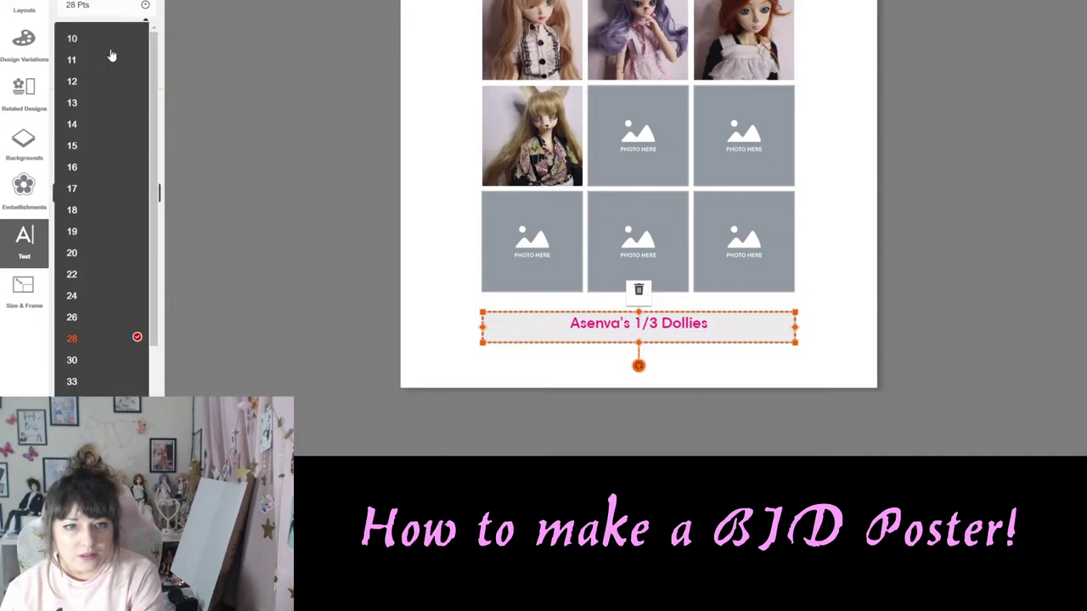
{"action": "left_click", "coordinate": [77, 368]}
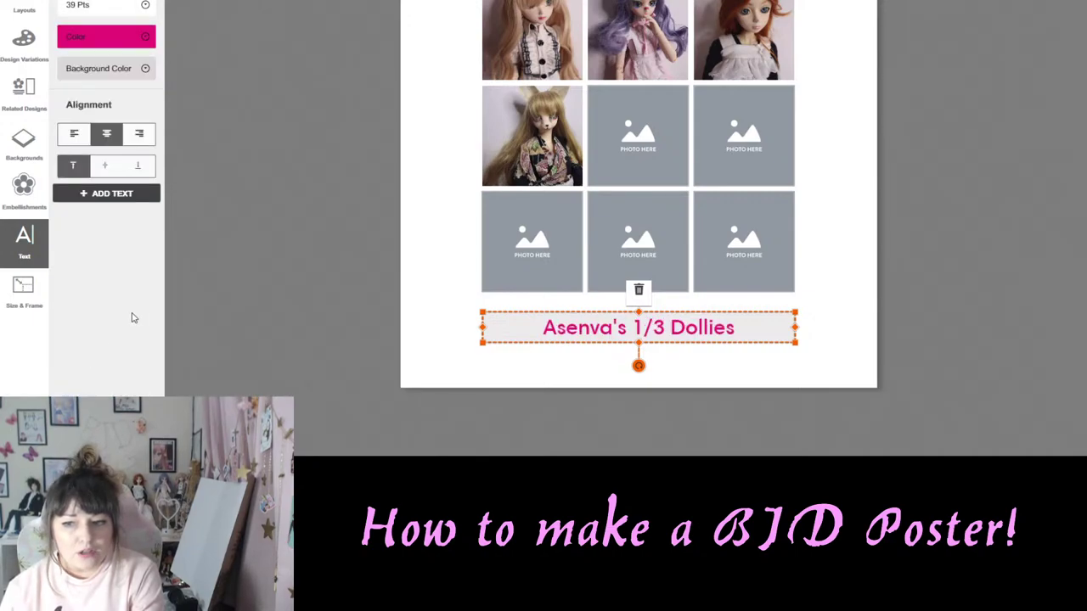
{"action": "left_click", "coordinate": [868, 314]}
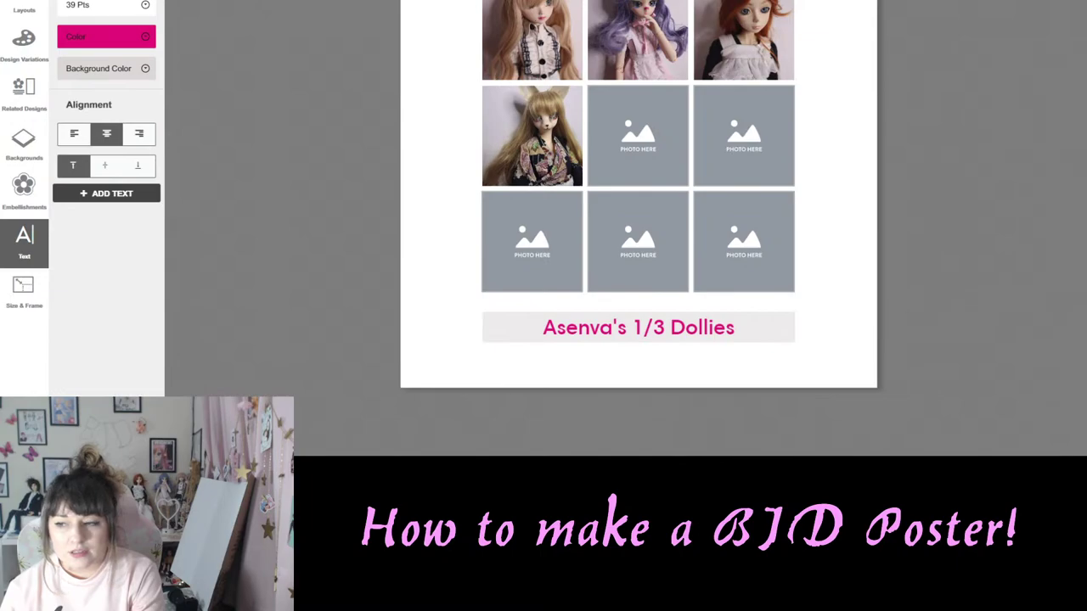
Zoom in slightly on the photo of the doll in the grey jacket, in the middle of the second row.
{"action": "scroll", "coordinate": [852, 195], "scroll_direction": "up", "scroll_amount": 3}
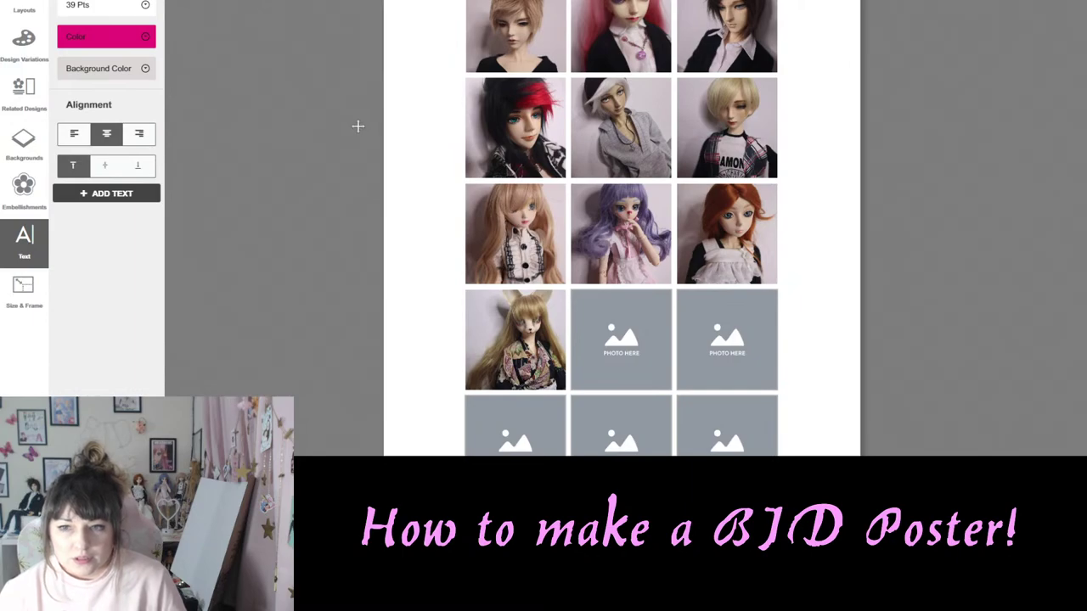
{"action": "left_click", "coordinate": [620, 127]}
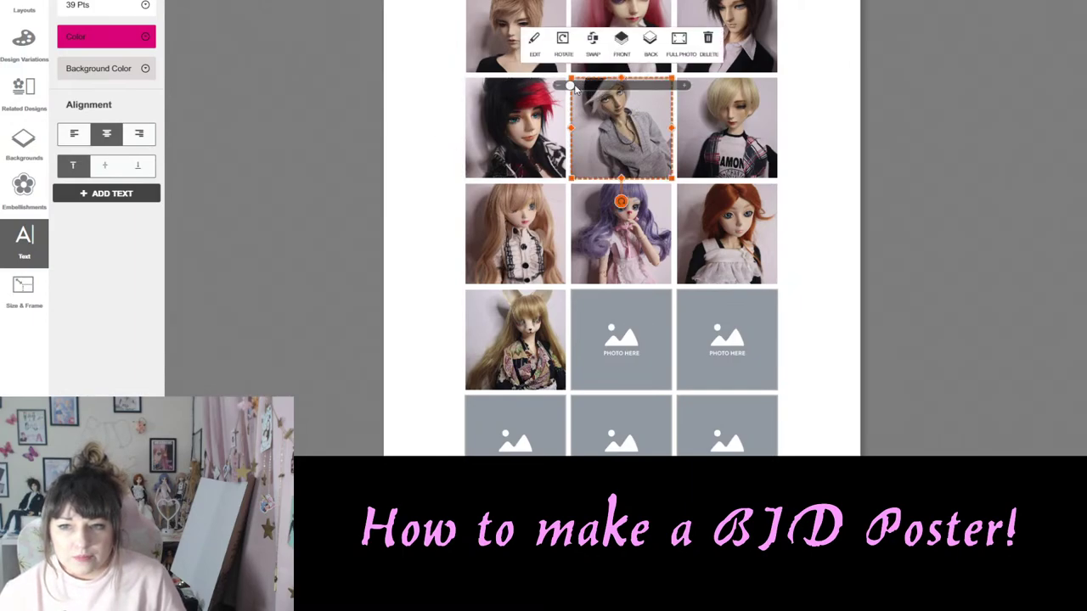
{"action": "left_click_drag", "start_coordinate": [621, 126], "coordinate": [599, 119]}
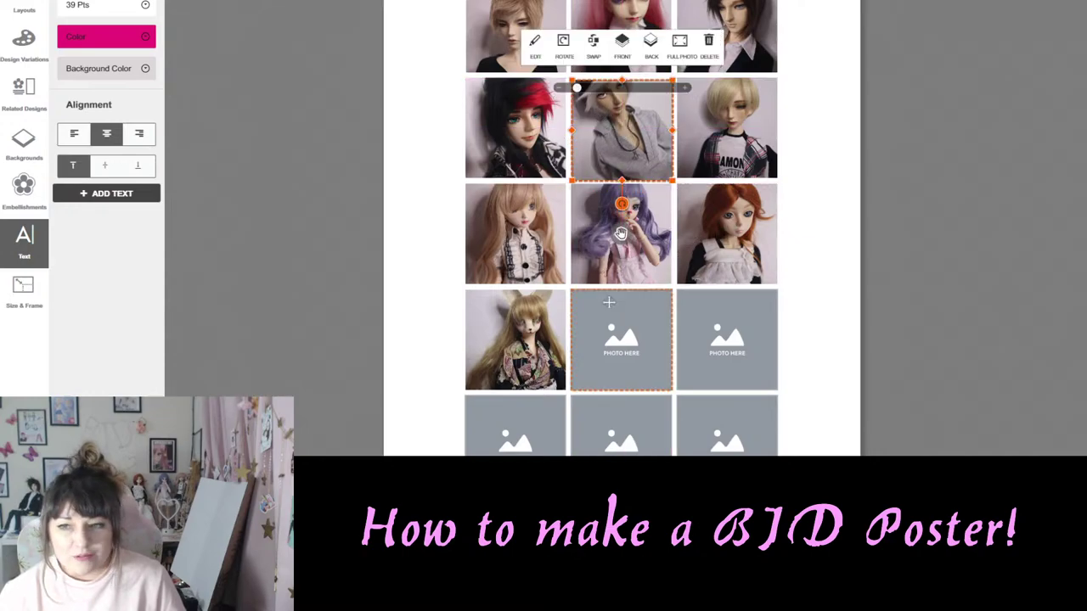
{"action": "left_click", "coordinate": [595, 308]}
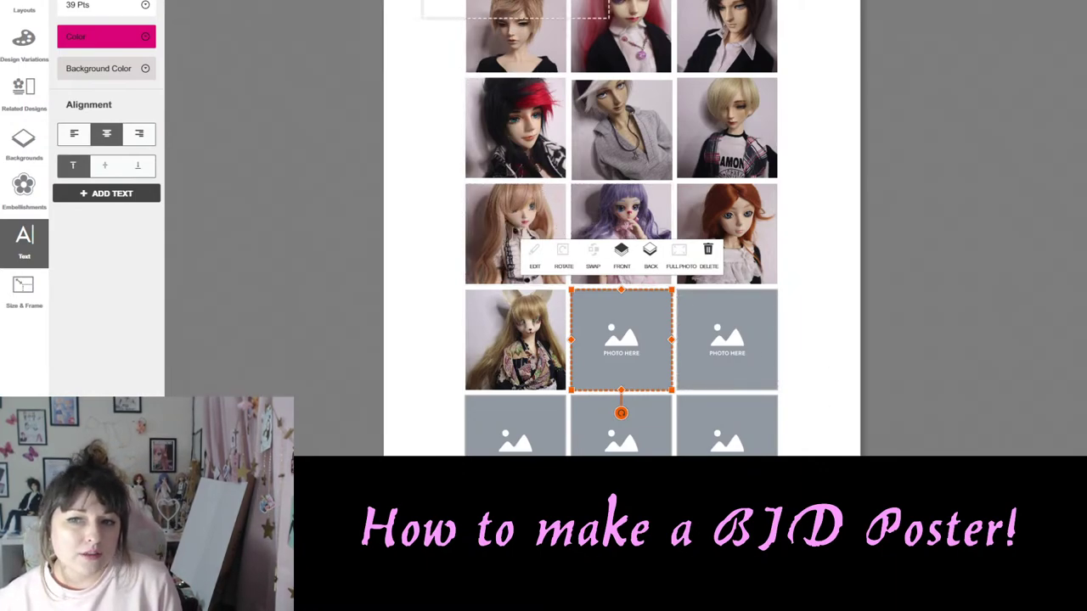
{"action": "left_click", "coordinate": [515, 8]}
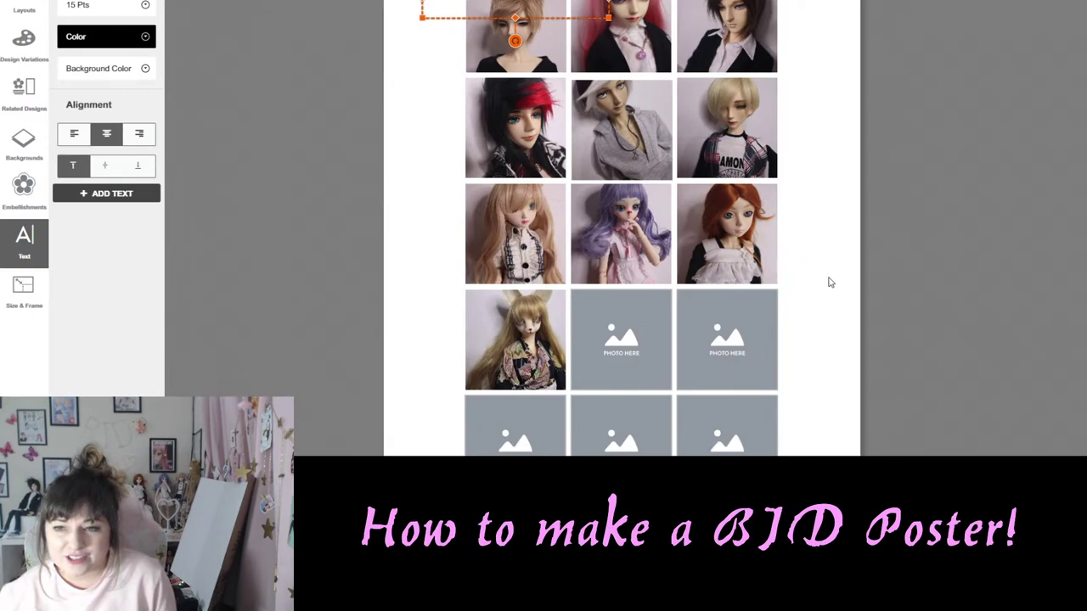
{"action": "left_click", "coordinate": [621, 22]}
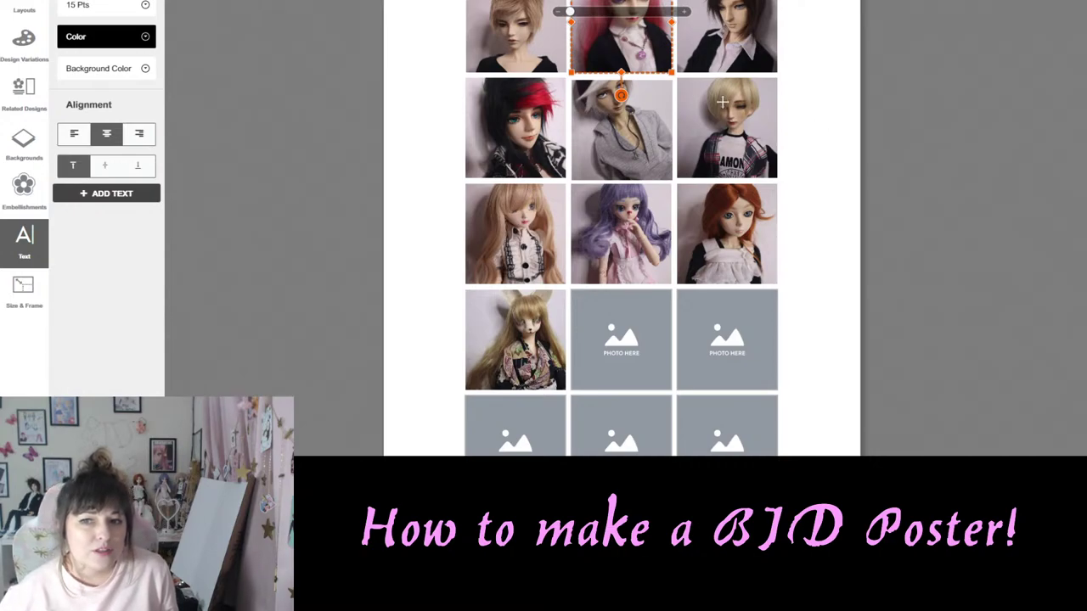
{"action": "left_click_drag", "start_coordinate": [422, 17], "coordinate": [526, 11]}
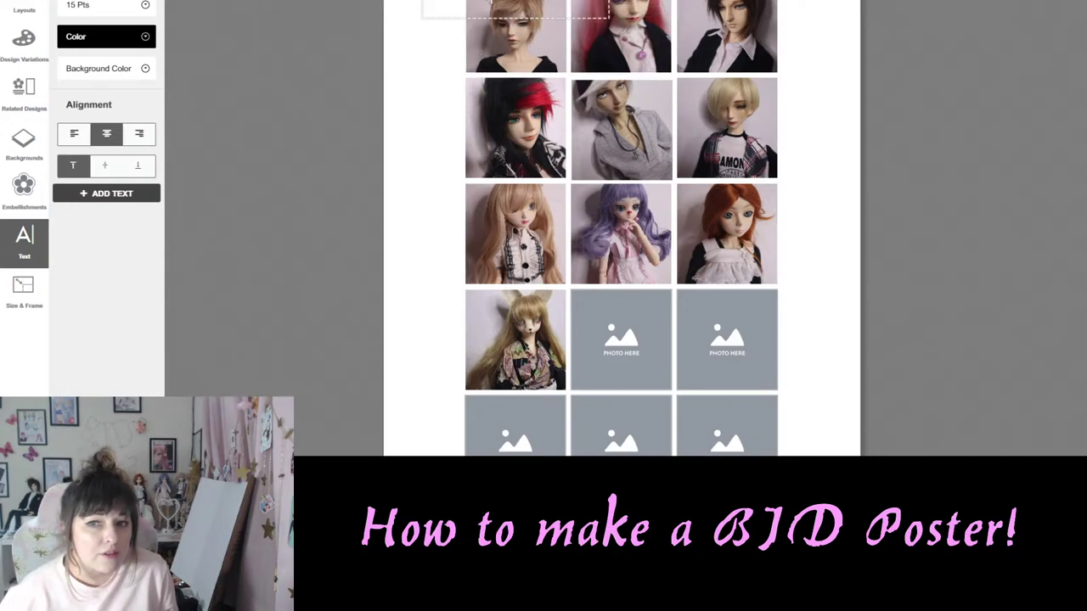
{"action": "left_click_drag", "start_coordinate": [609, 15], "coordinate": [609, 16]}
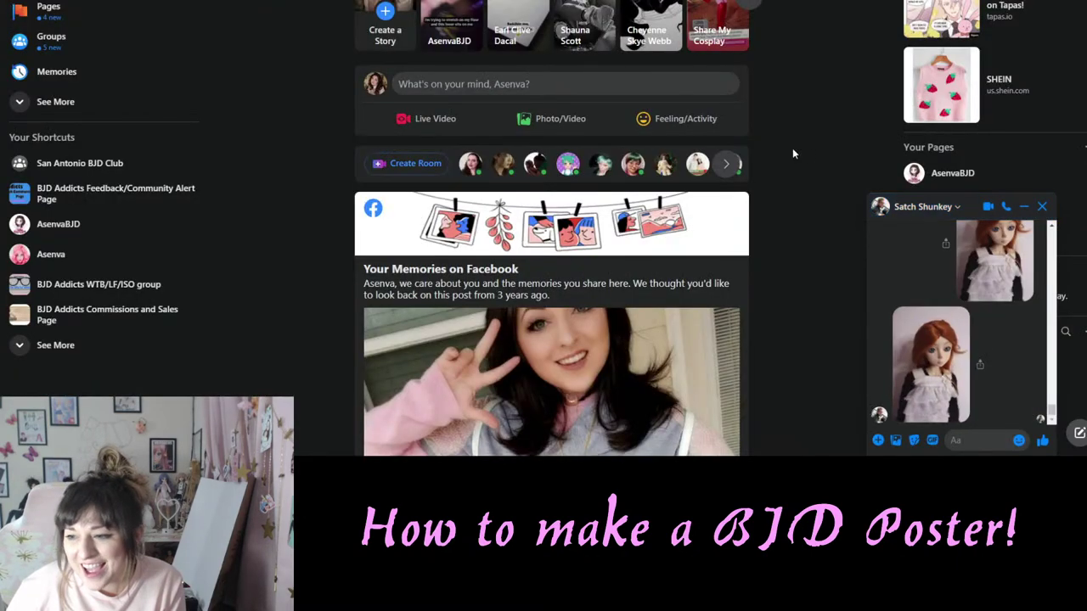
Open the red-haired doll's photo in the Facebook chat, and clear her current photo from the poster's third row.
{"action": "left_click", "coordinate": [924, 357]}
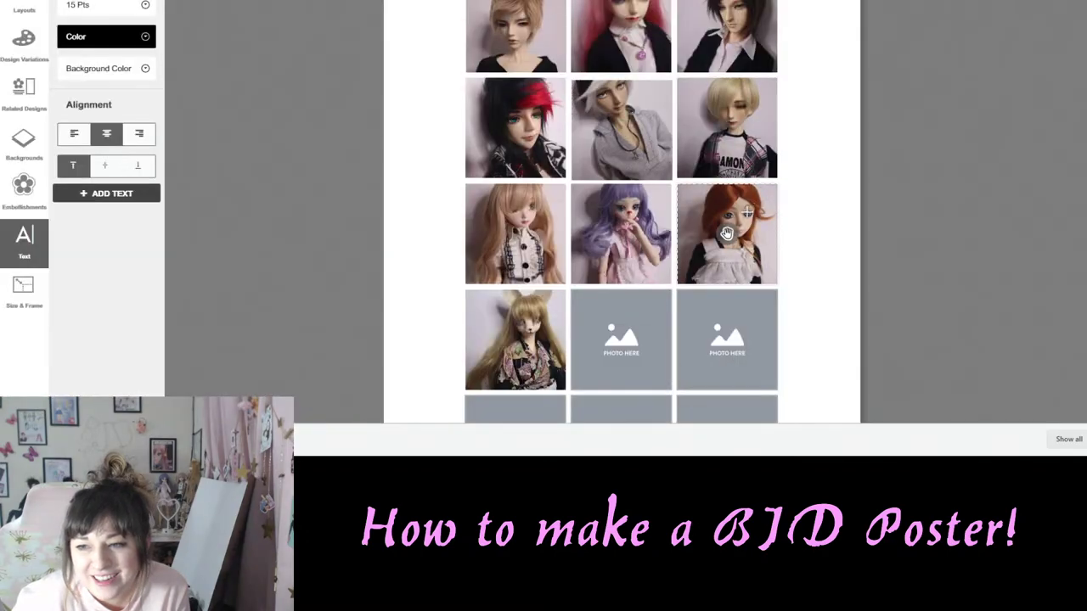
{"action": "left_click", "coordinate": [727, 233]}
{"action": "key", "text": "Delete"}
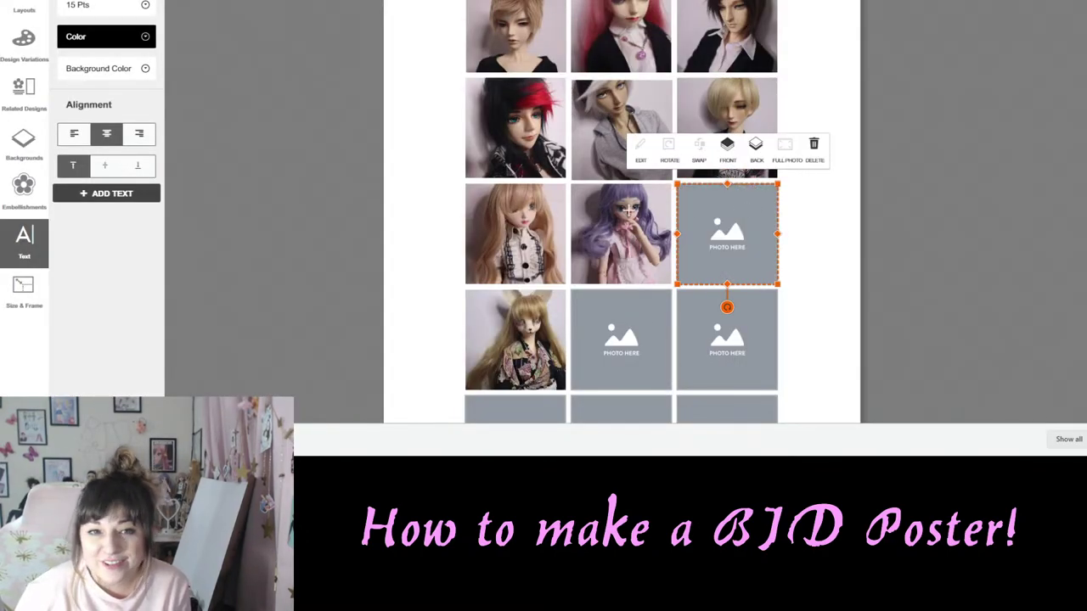